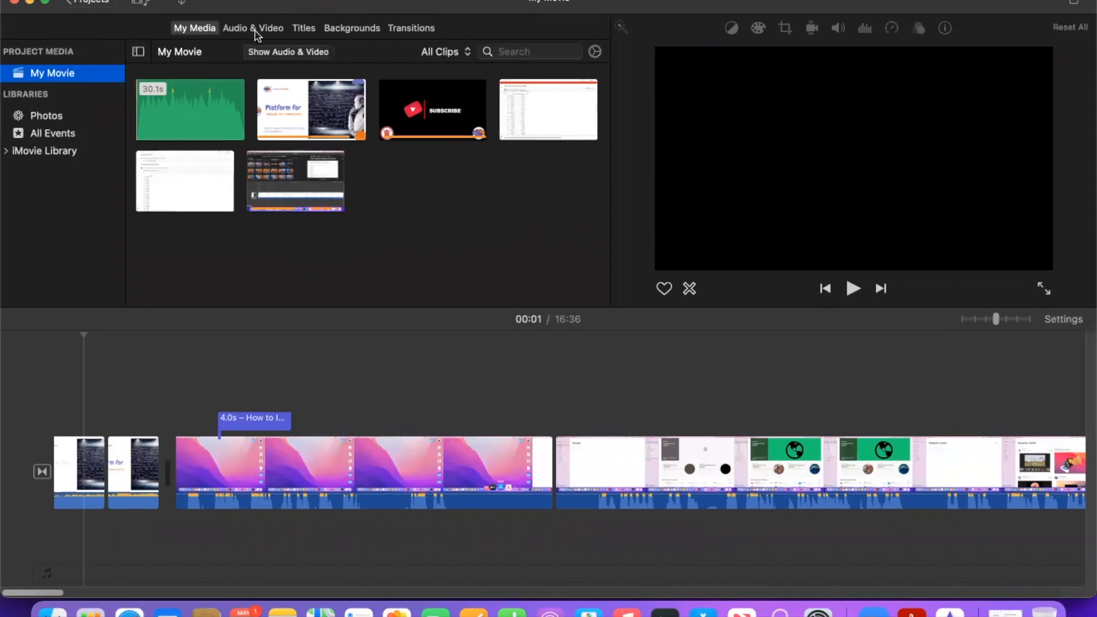
# - Browse the sound effects library and preview the Drone Dark Suspense 2 effect
pyautogui.click(255, 31)
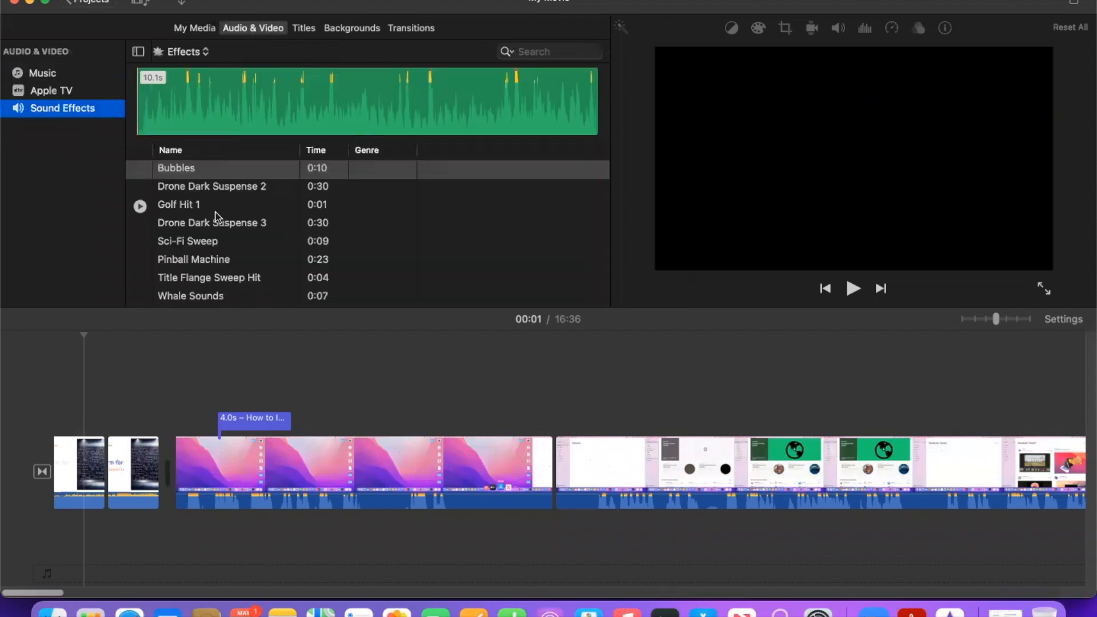
pyautogui.scroll(-15, 244, 220)
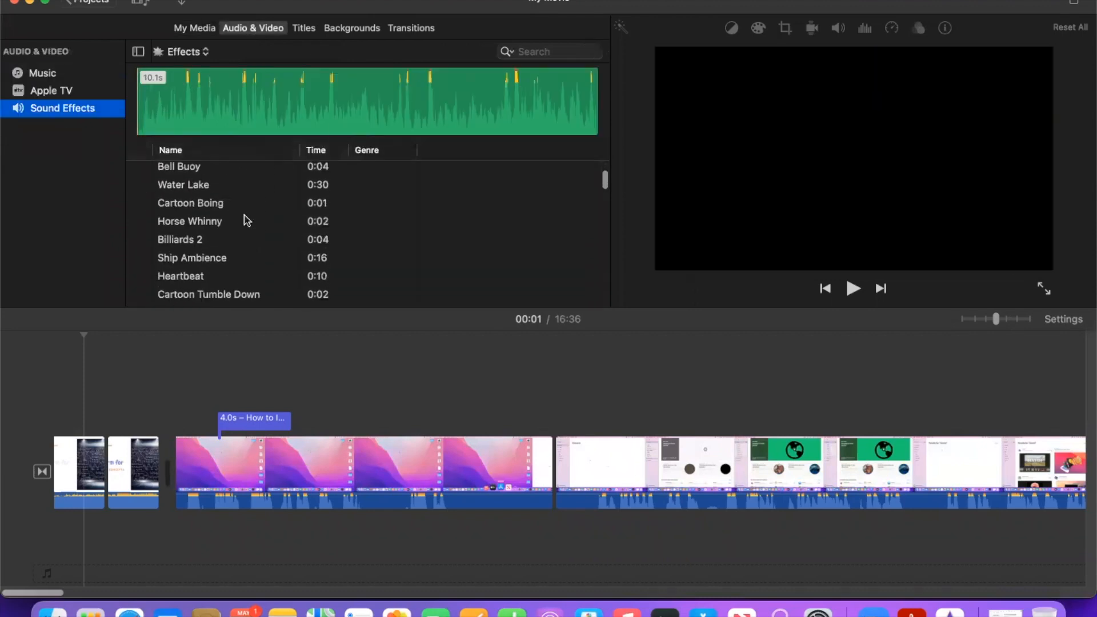
pyautogui.scroll(-4, 245, 220)
pyautogui.scroll(18, 245, 220)
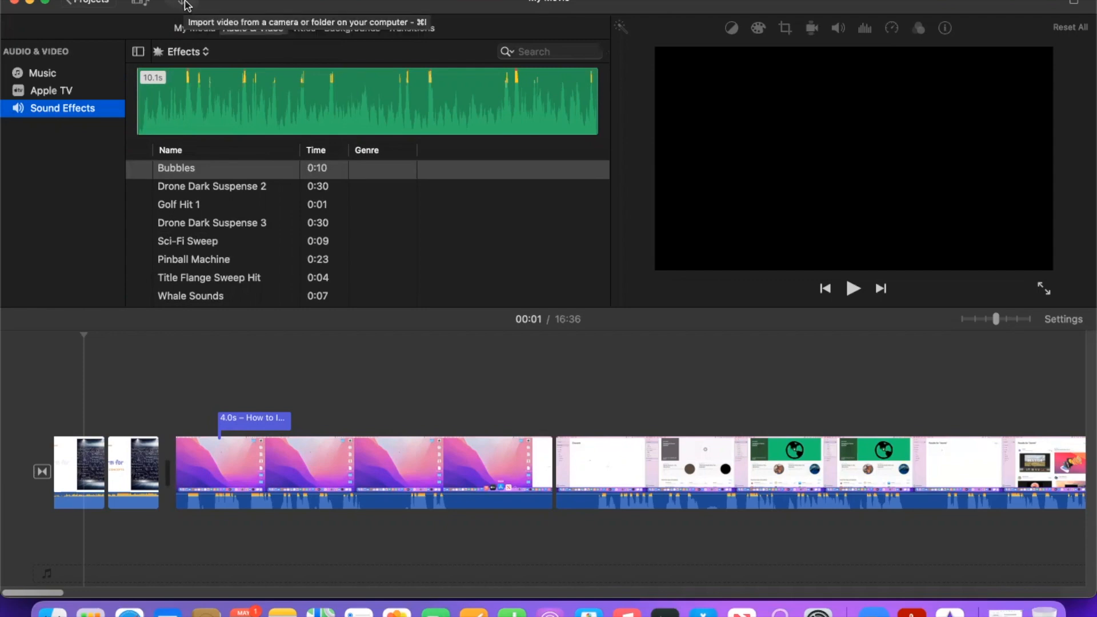
pyautogui.moveTo(235, 196)
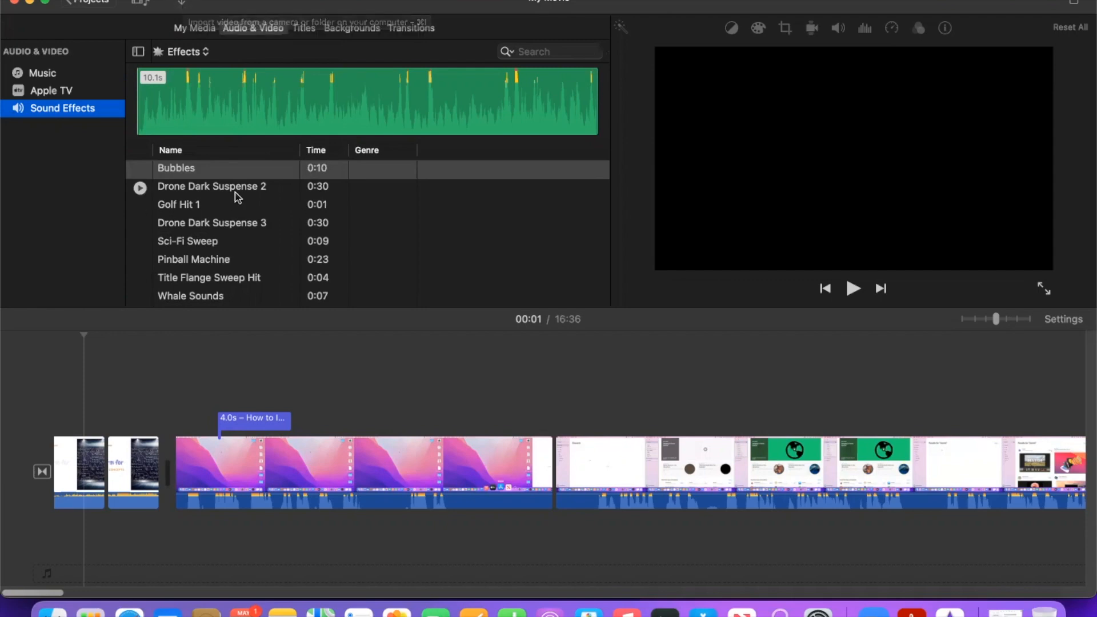
pyautogui.click(194, 192)
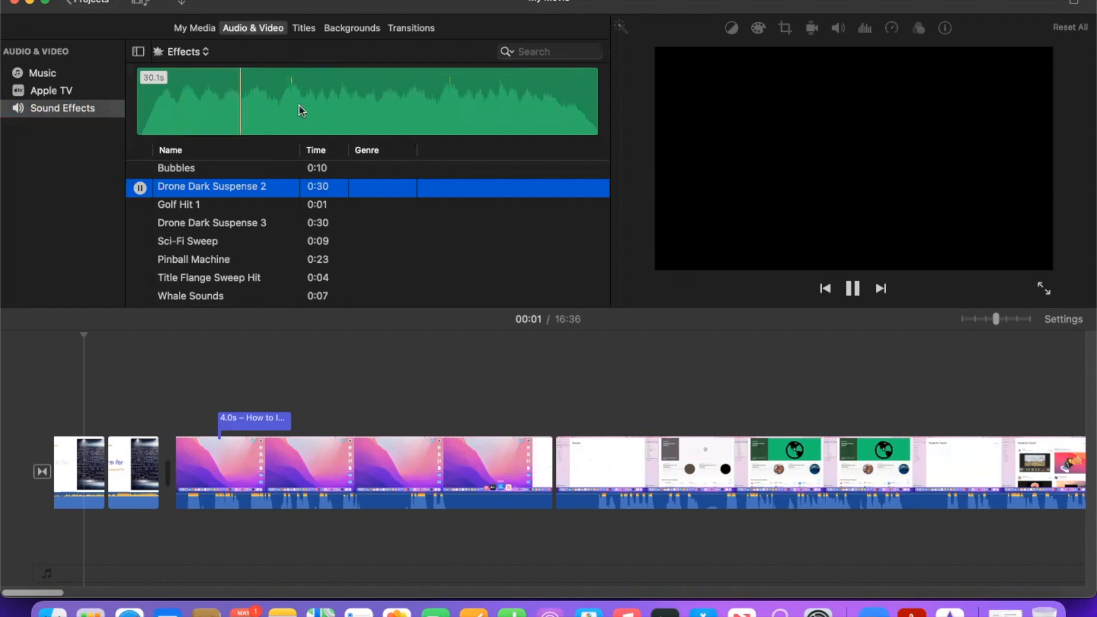
pyautogui.click(140, 189)
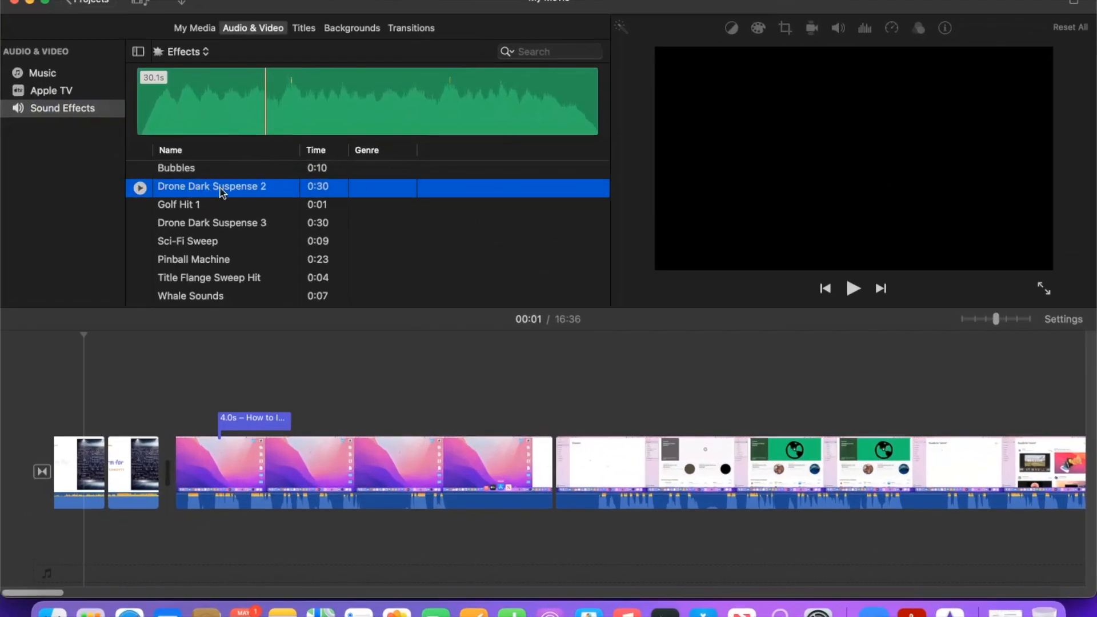
# - Add the Drone Dark Suspense 2 sound effect beneath the desktop recording, aligned with the start of that clip
pyautogui.click(246, 495)
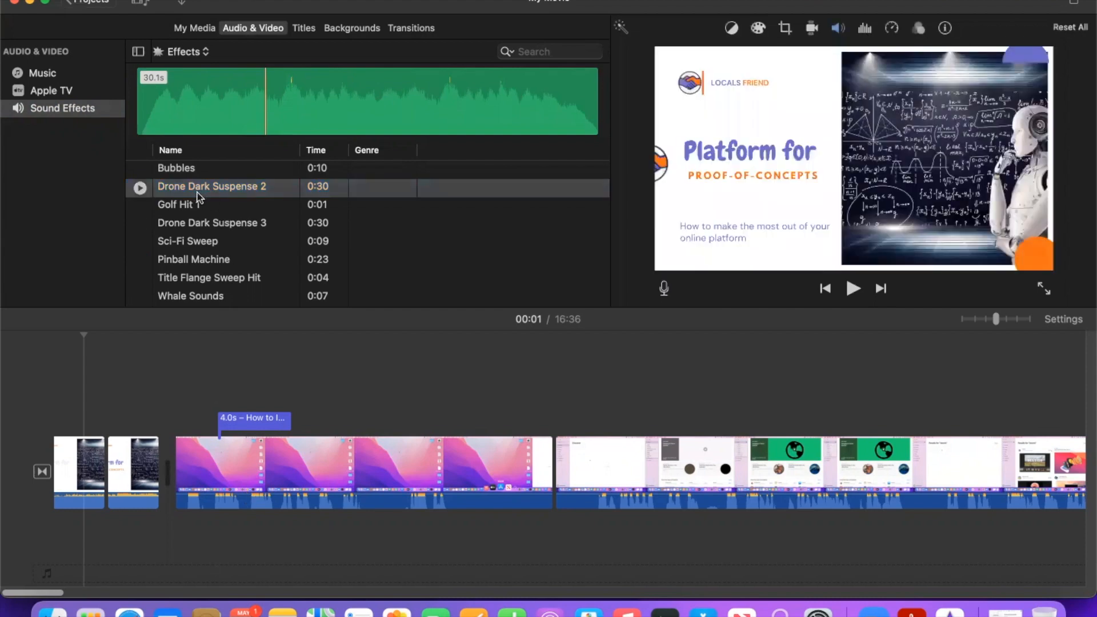
pyautogui.moveTo(198, 190); pyautogui.dragTo(201, 413)
pyautogui.moveTo(184, 190); pyautogui.dragTo(177, 548)
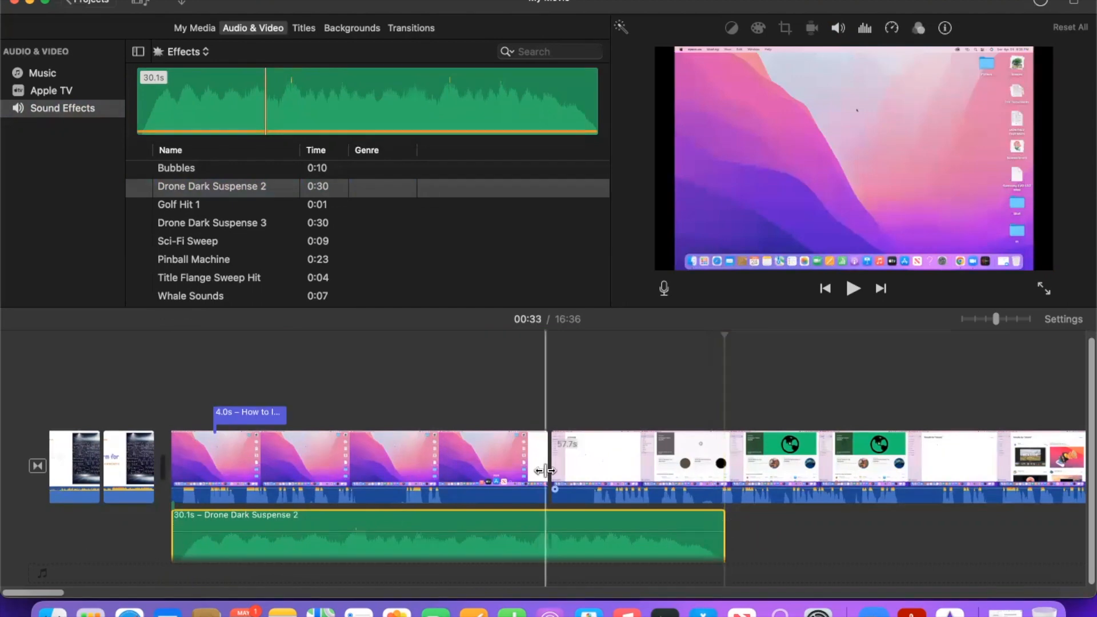
# - Play back the movie from the start of the desktop recording to check the added background sound
pyautogui.click(184, 457)
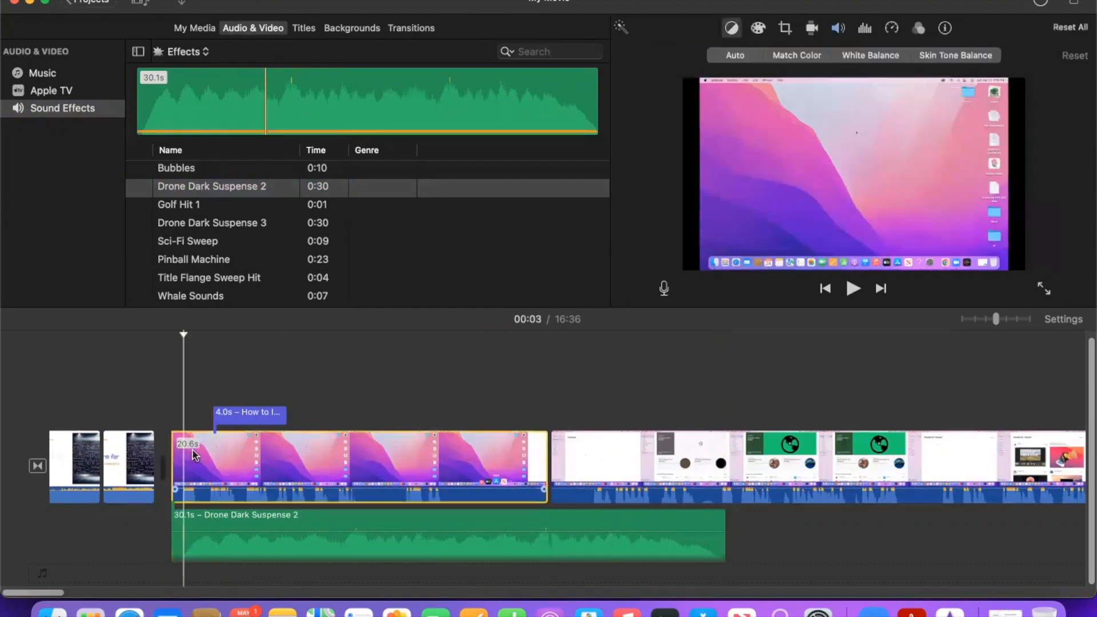
pyautogui.click(851, 295)
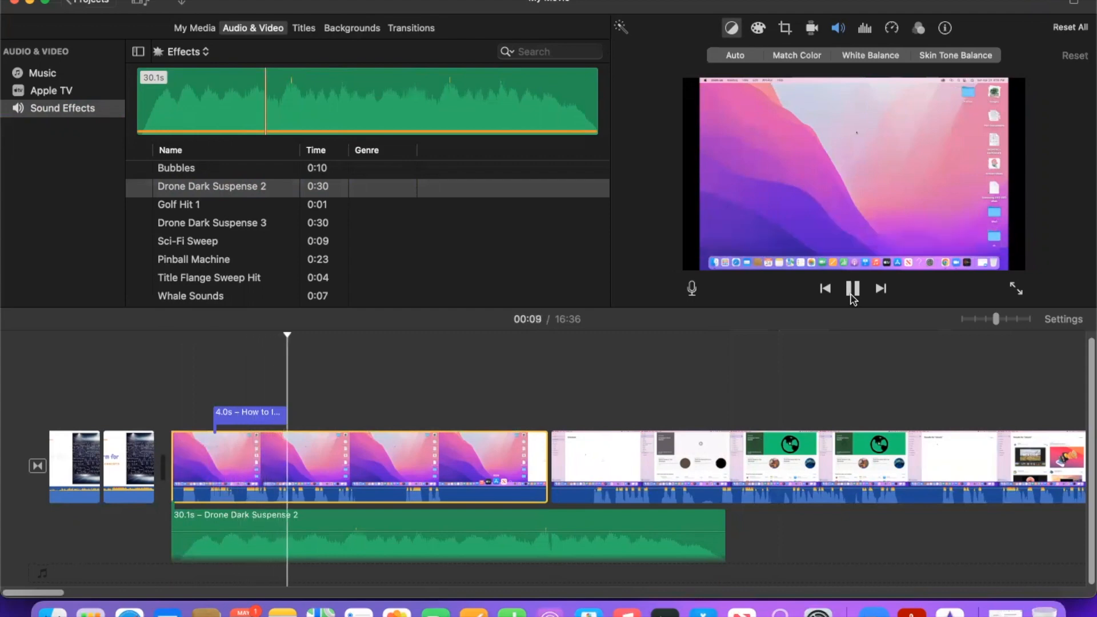
pyautogui.click(852, 288)
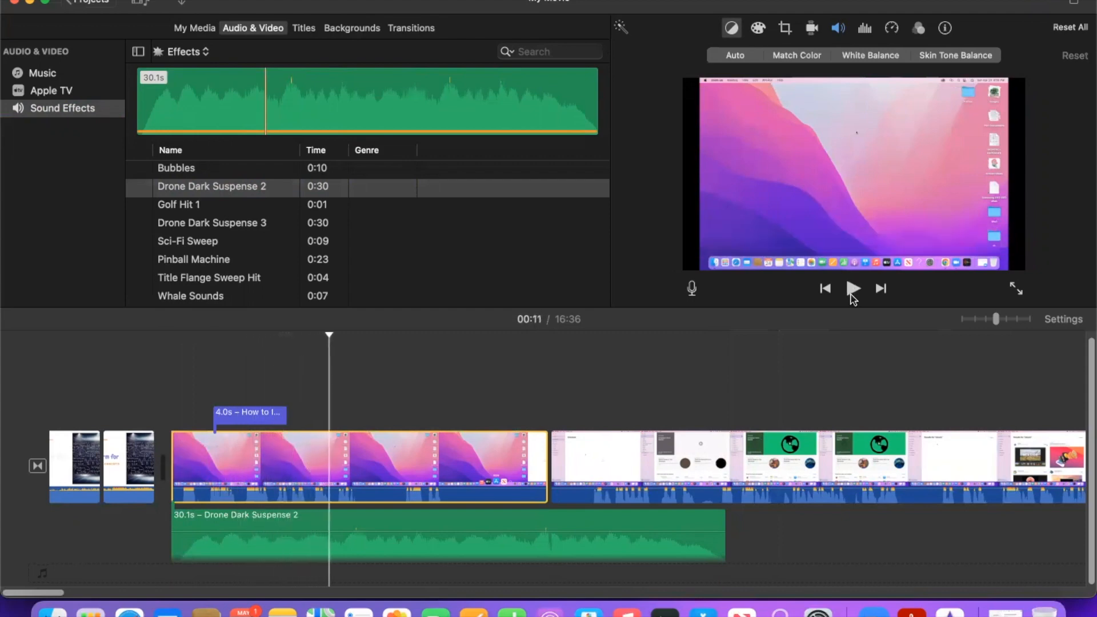
# - Duplicate the Drone Dark Suspense 2 audio clip and place the copy directly against the end of the first one
pyautogui.click(724, 526)
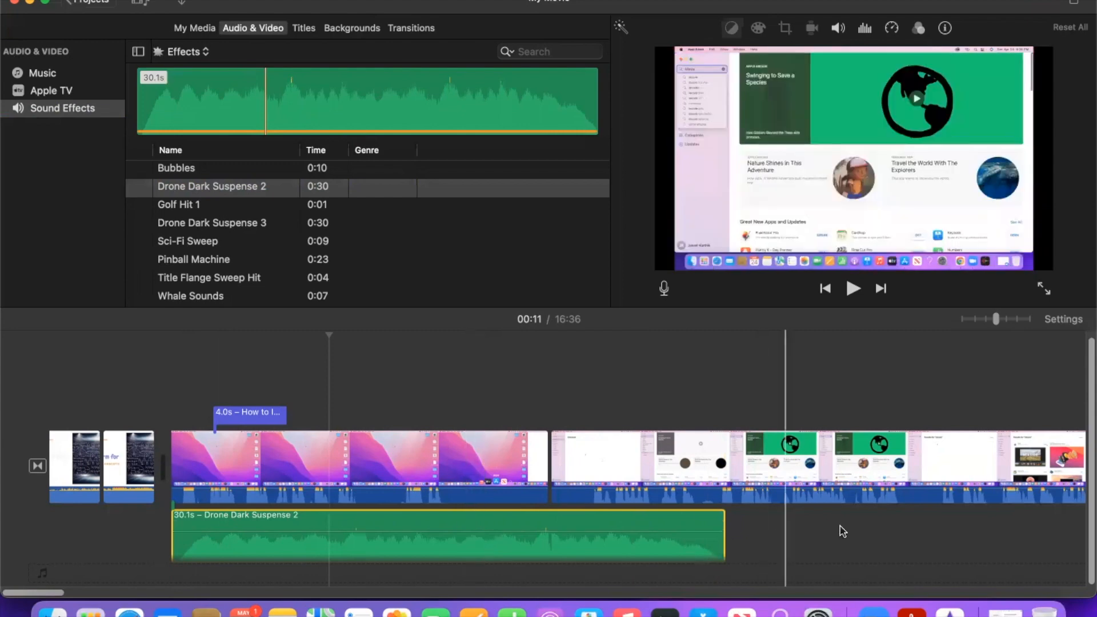
pyautogui.click(598, 541)
pyautogui.rightClick(597, 541)
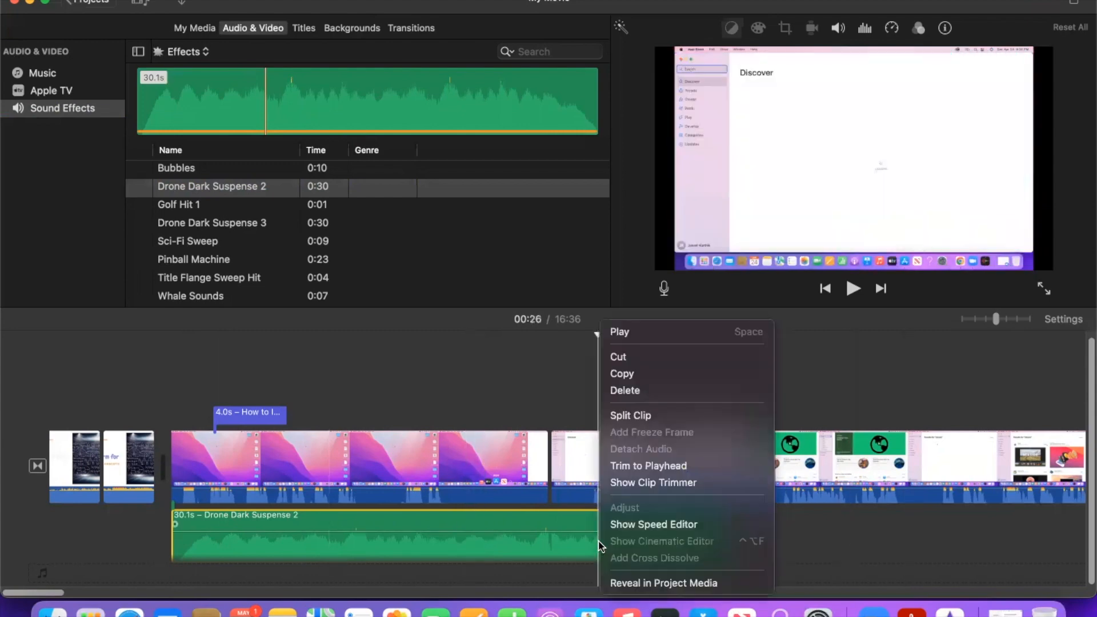
pyautogui.click(631, 374)
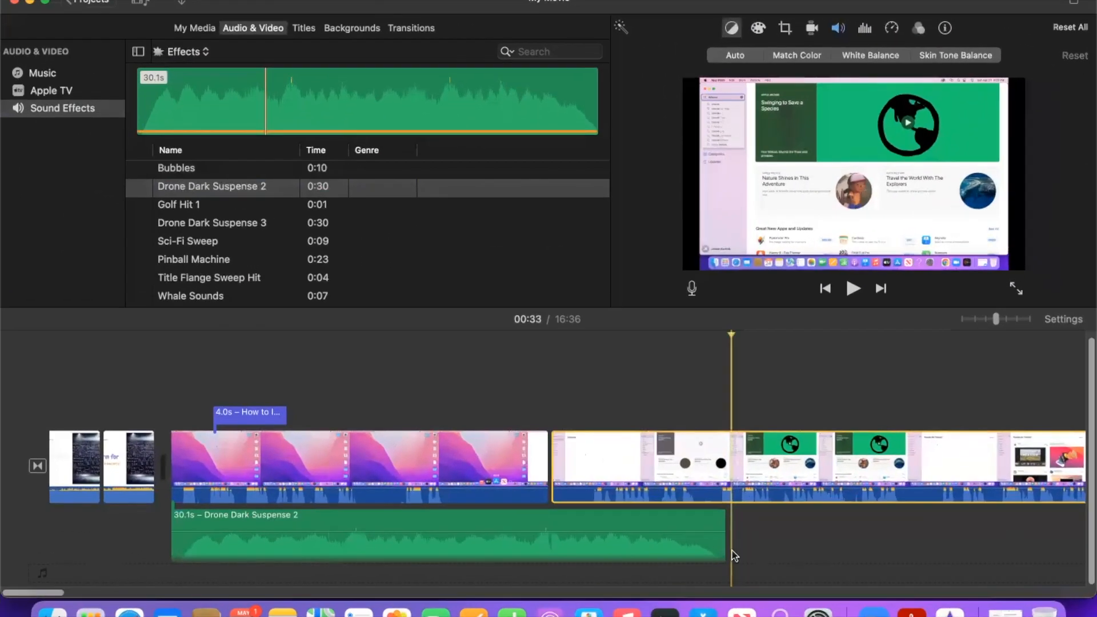
pyautogui.press('super+v')
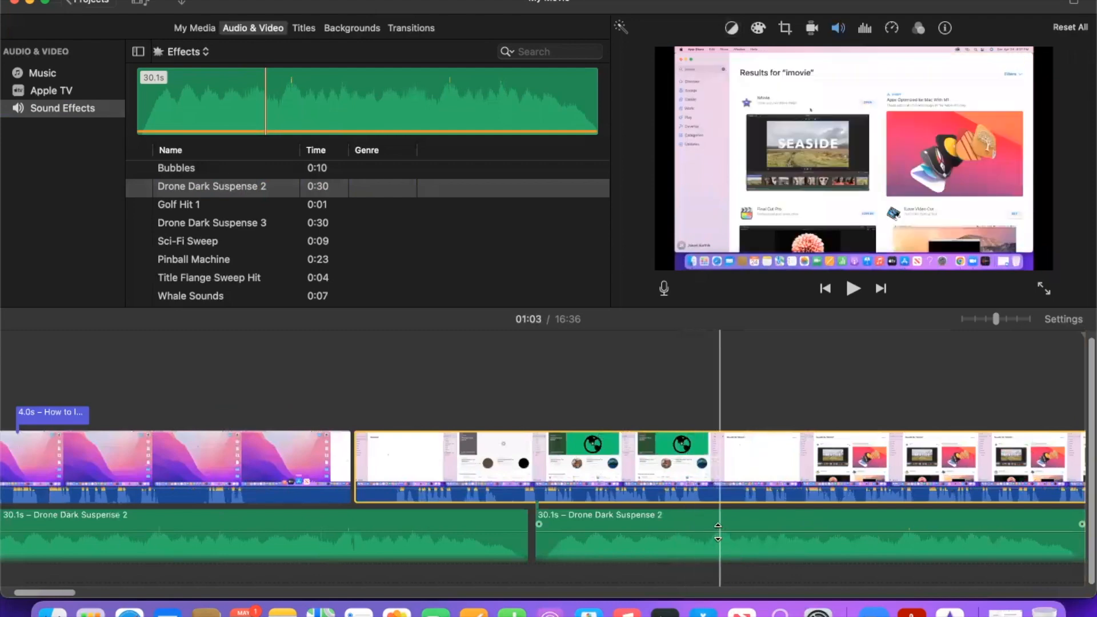
pyautogui.click(716, 534)
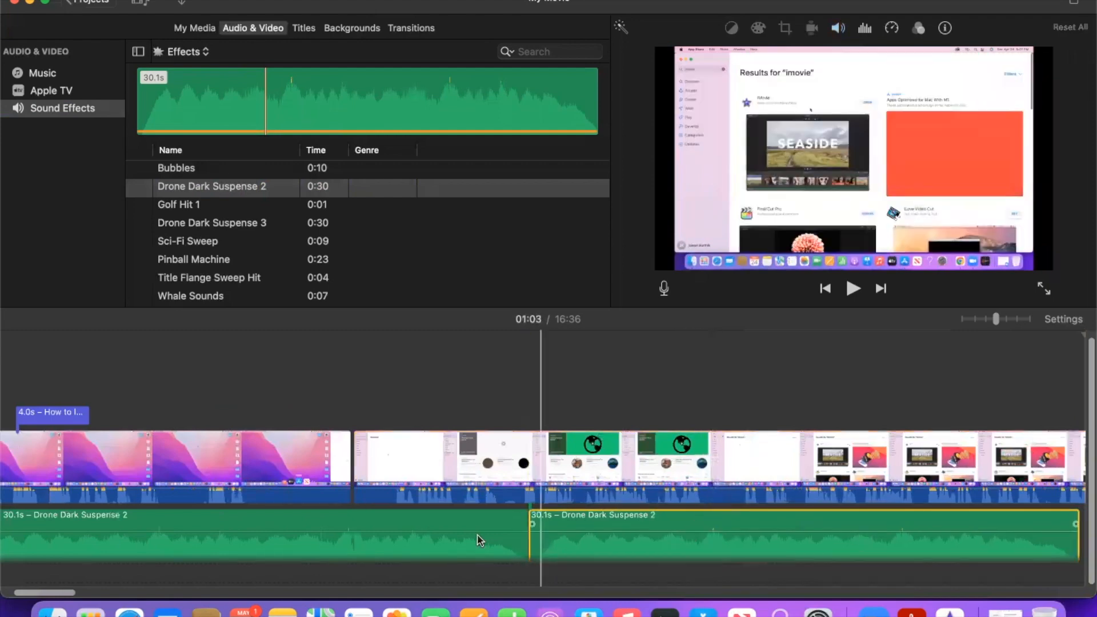
pyautogui.click(527, 531)
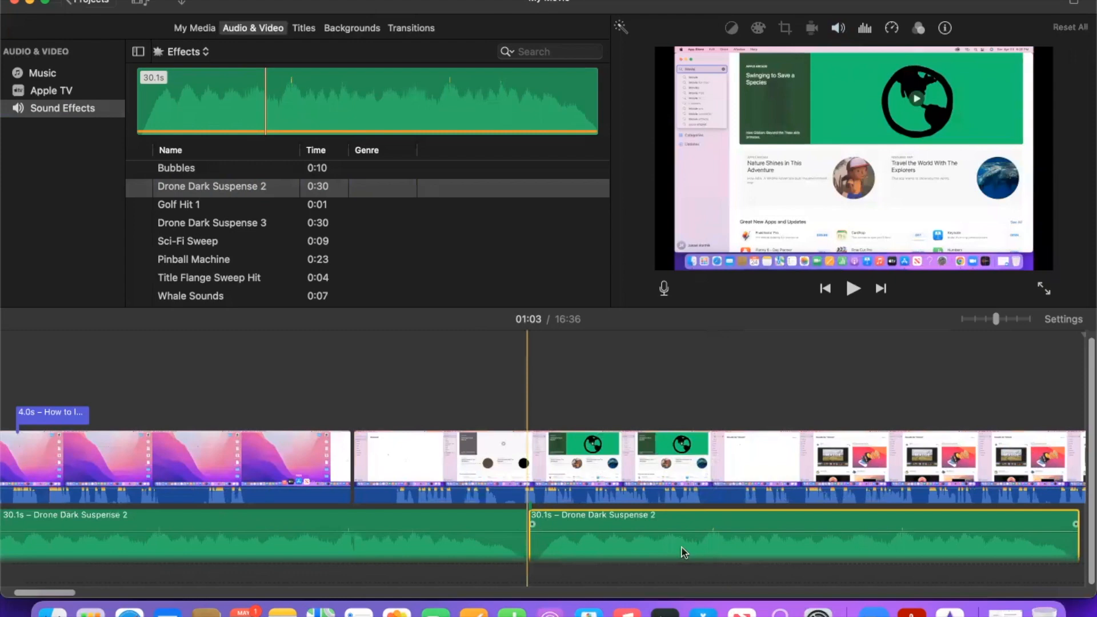
# - Paste a third Drone Dark Suspense 2 clip and place it right after the second one on the same audio row
pyautogui.hscroll(5, 684, 551)
pyautogui.hscroll(2, 751, 526)
pyautogui.press('super+v')
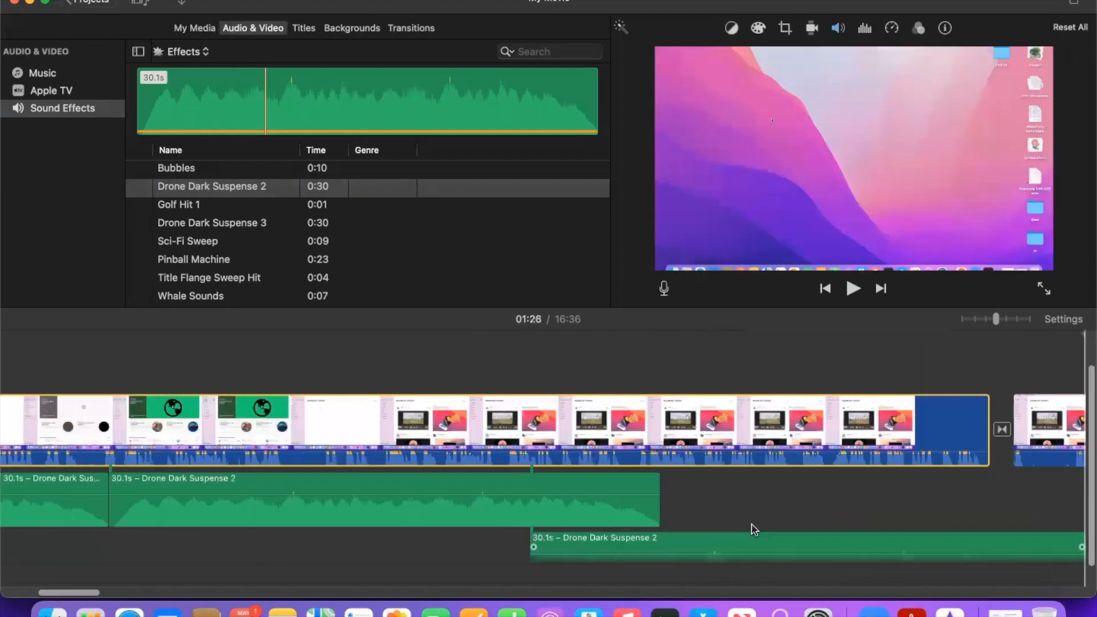
pyautogui.moveTo(785, 535); pyautogui.dragTo(907, 493)
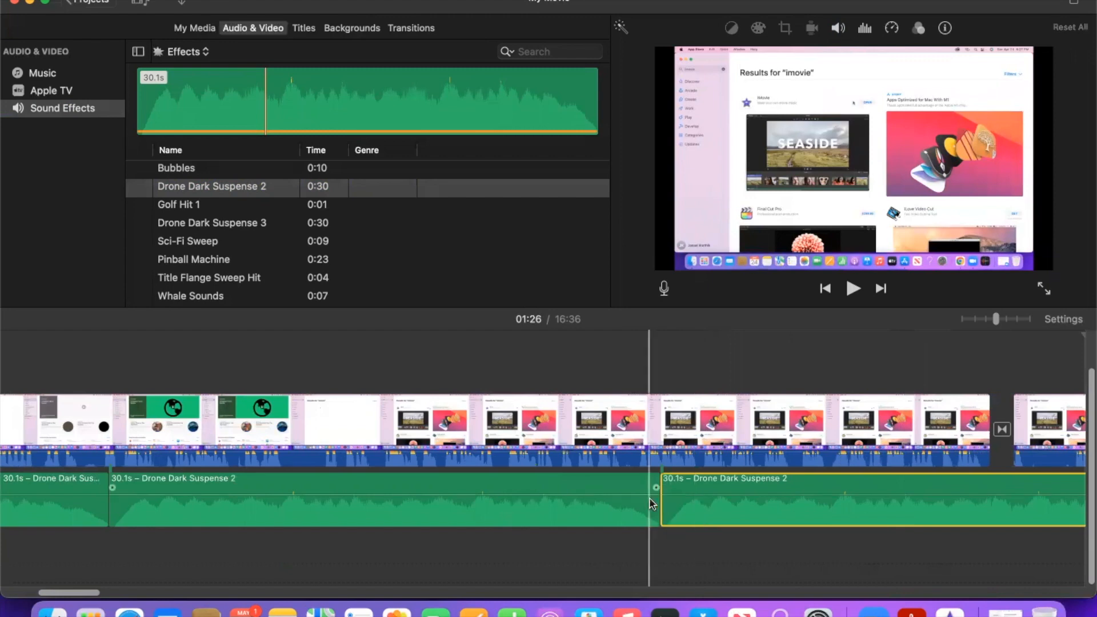
# - Lower the first Drone Dark Suspense 2 clip's volume to 6% and raise it back up to 126%
pyautogui.hscroll(4, 651, 502)
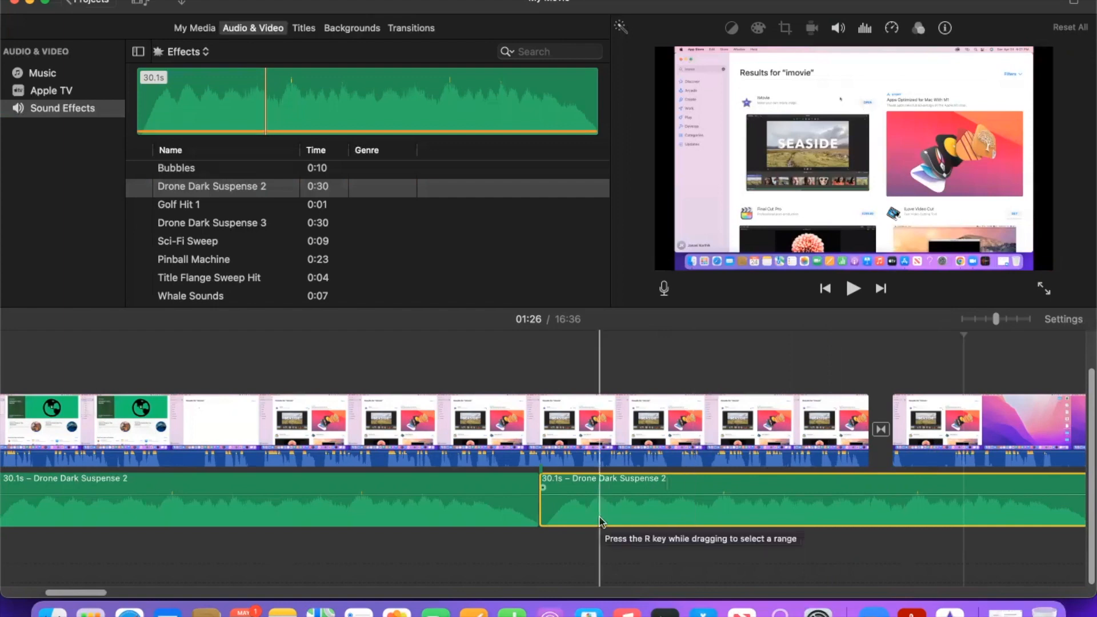
pyautogui.hscroll(-10, 600, 520)
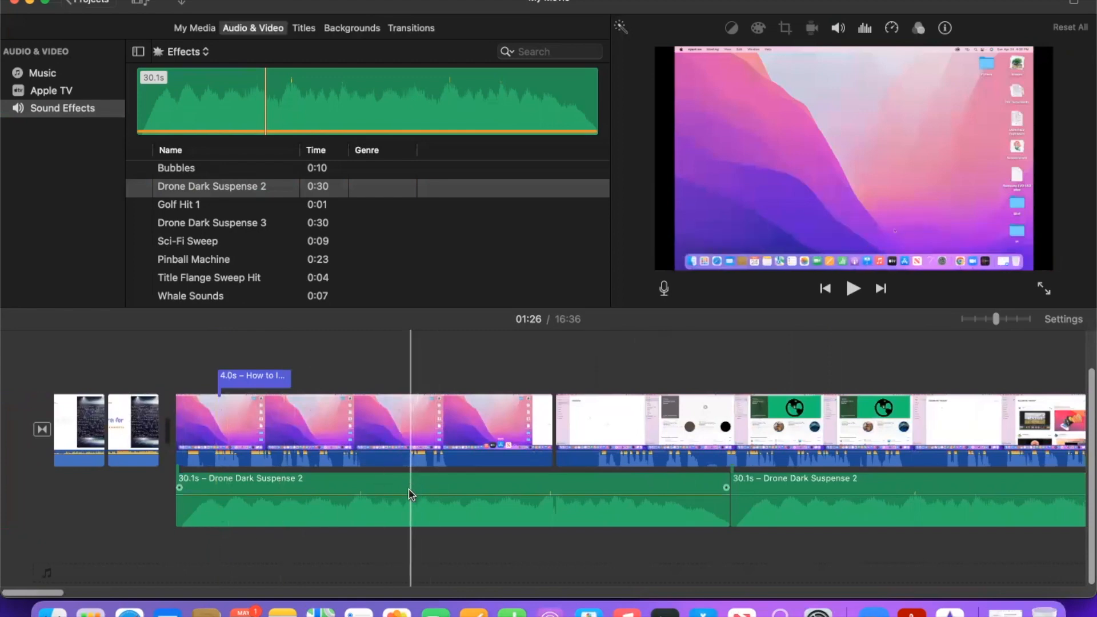
pyautogui.moveTo(411, 494); pyautogui.dragTo(411, 515)
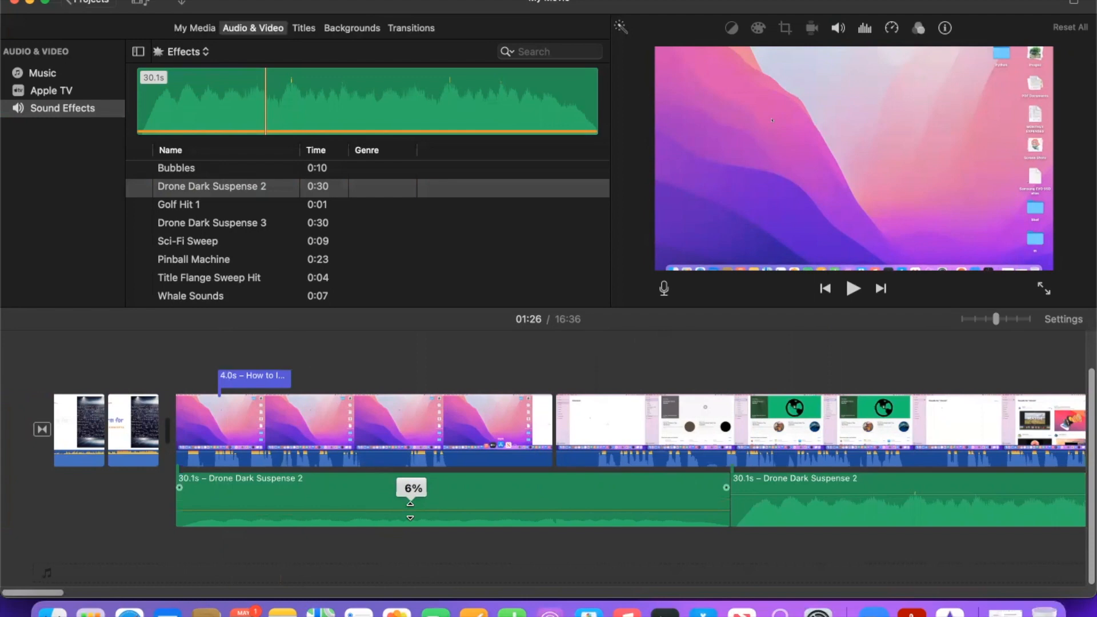
pyautogui.moveTo(410, 510)
pyautogui.mouseDown()
pyautogui.moveTo(408, 464)
pyautogui.moveTo(410, 493)
pyautogui.mouseUp()
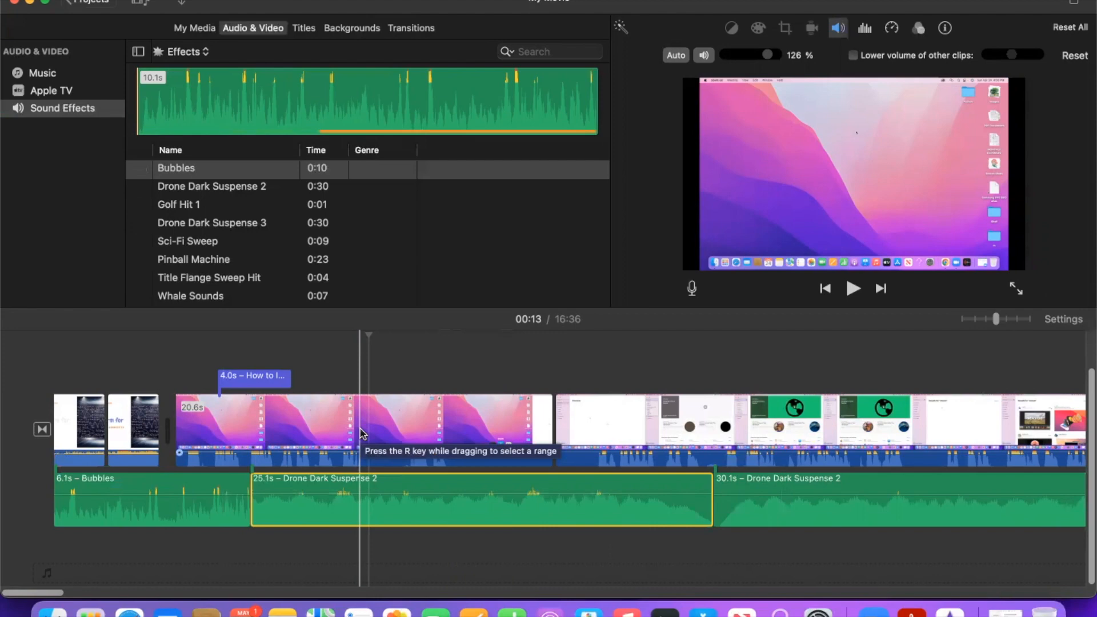
# - Select every clip in the timeline and set their volume to 303%
pyautogui.click(84, 448)
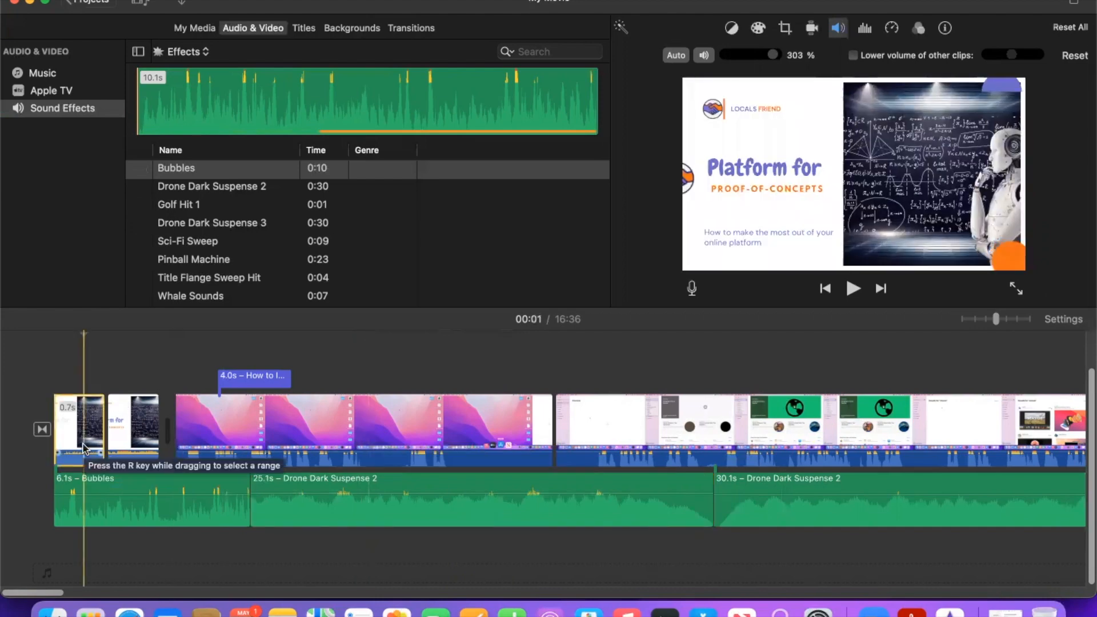
pyautogui.press('super+a')
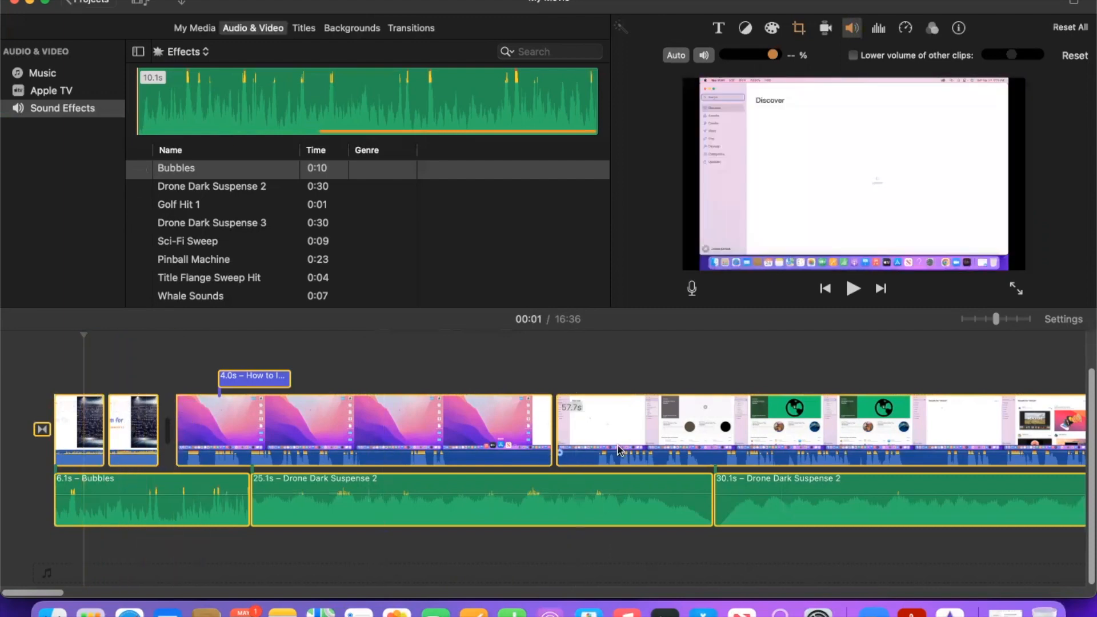
pyautogui.hscroll(5, 617, 448)
pyautogui.hscroll(8, 617, 449)
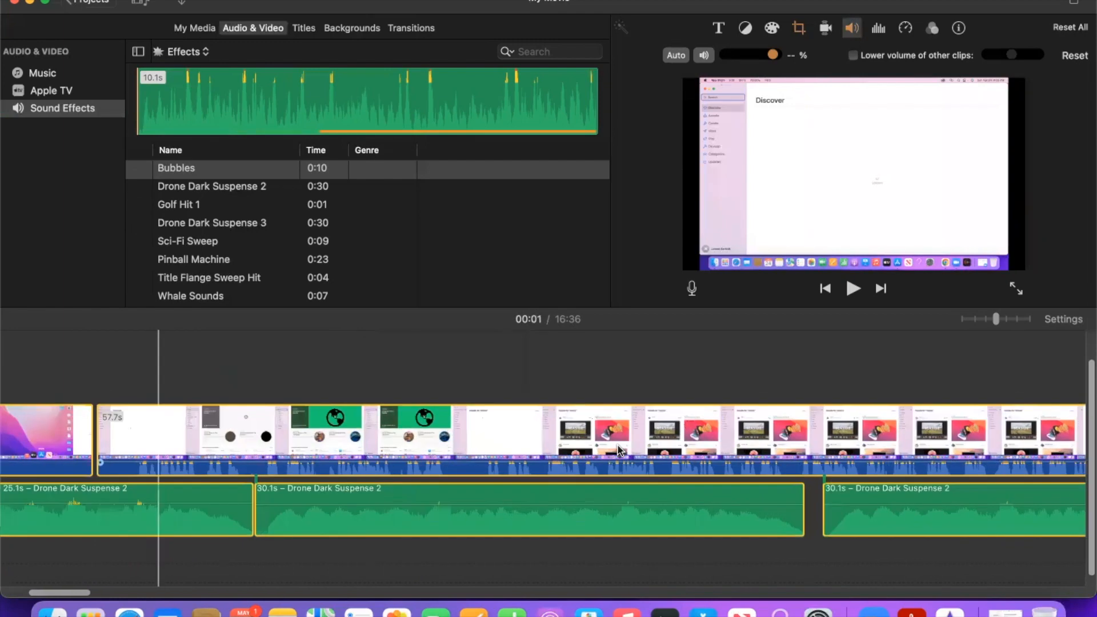
pyautogui.hscroll(1, 620, 449)
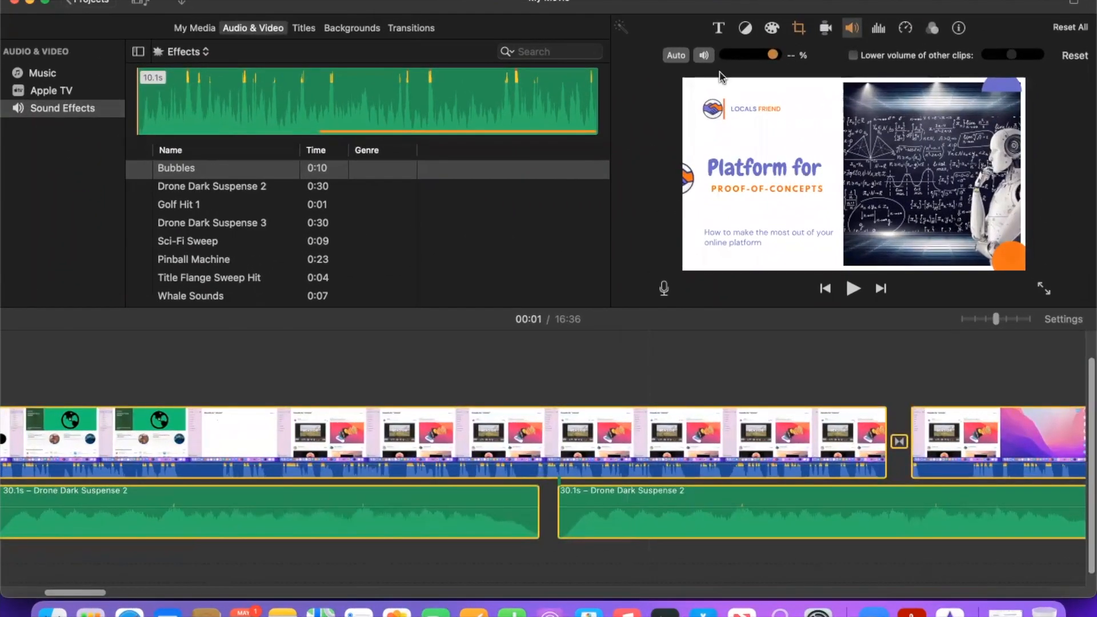
pyautogui.click(772, 55)
pyautogui.moveTo(772, 57)
pyautogui.mouseDown()
pyautogui.moveTo(723, 60)
pyautogui.moveTo(770, 57)
pyautogui.mouseUp()
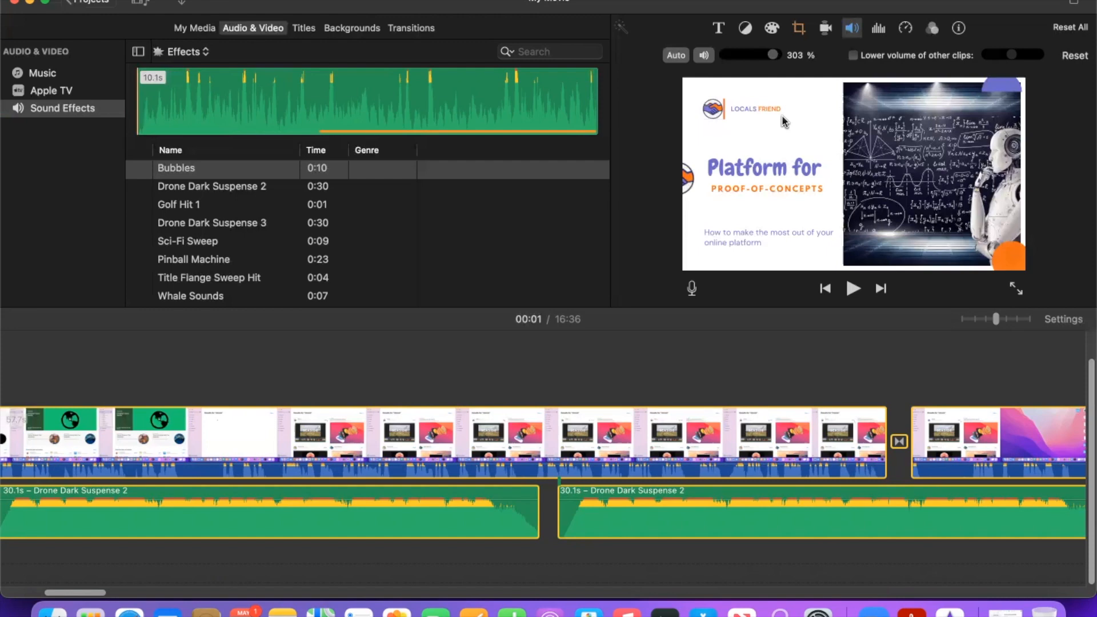
# - Add the Clouds title above the App Store recording at about 00:44 in the timeline
pyautogui.click(215, 446)
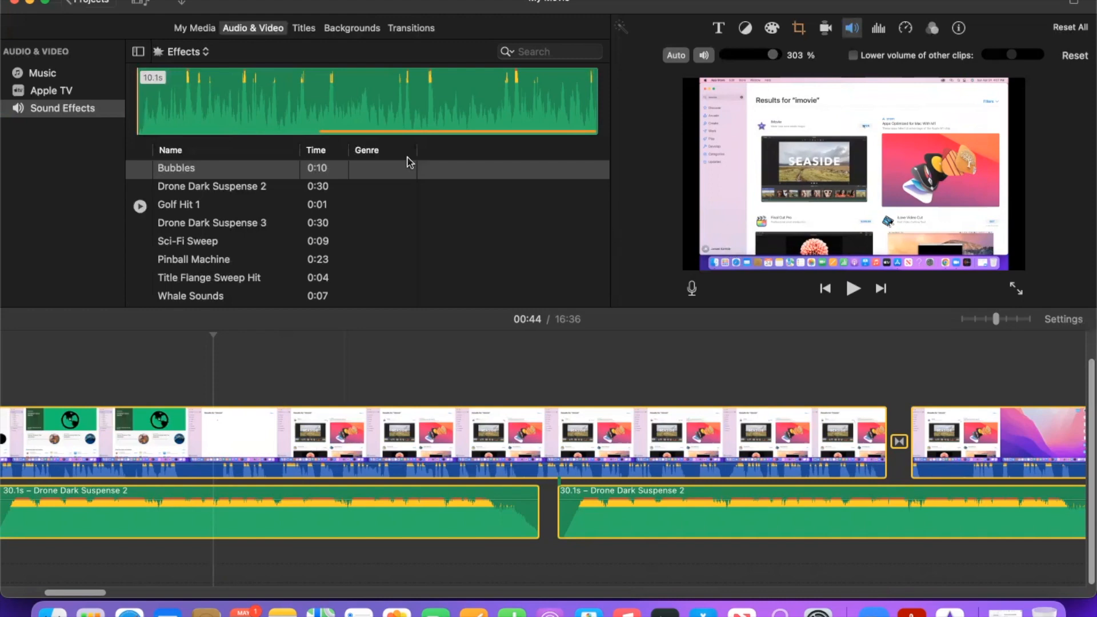
pyautogui.click(345, 31)
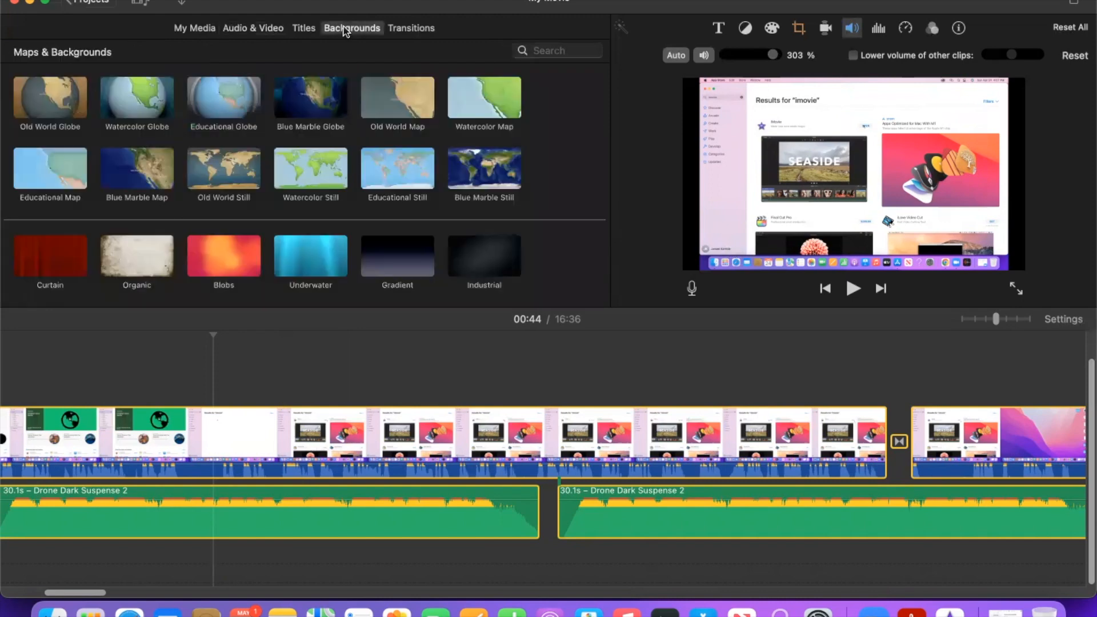
pyautogui.click(414, 29)
pyautogui.scroll(-2, 315, 194)
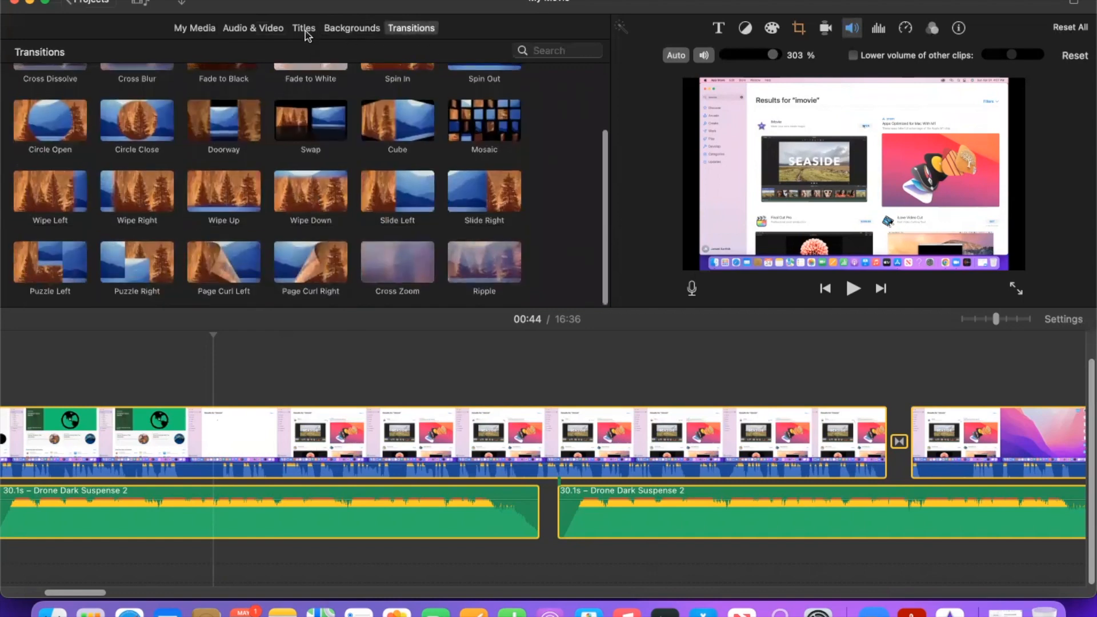
pyautogui.click(303, 28)
pyautogui.scroll(-10, 218, 269)
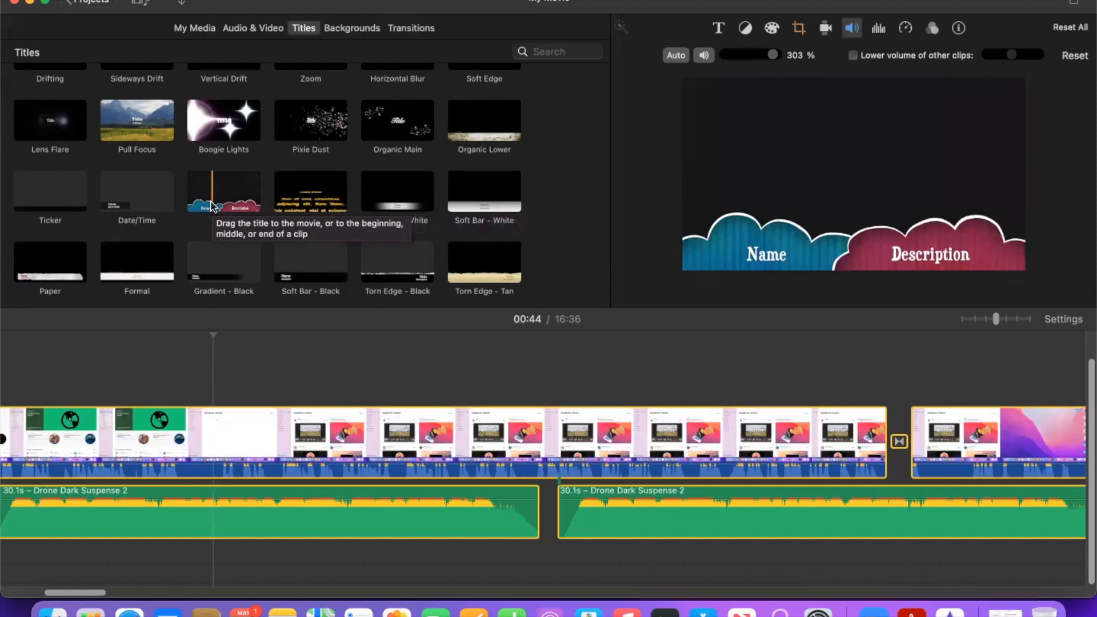
pyautogui.moveTo(213, 205); pyautogui.dragTo(248, 393)
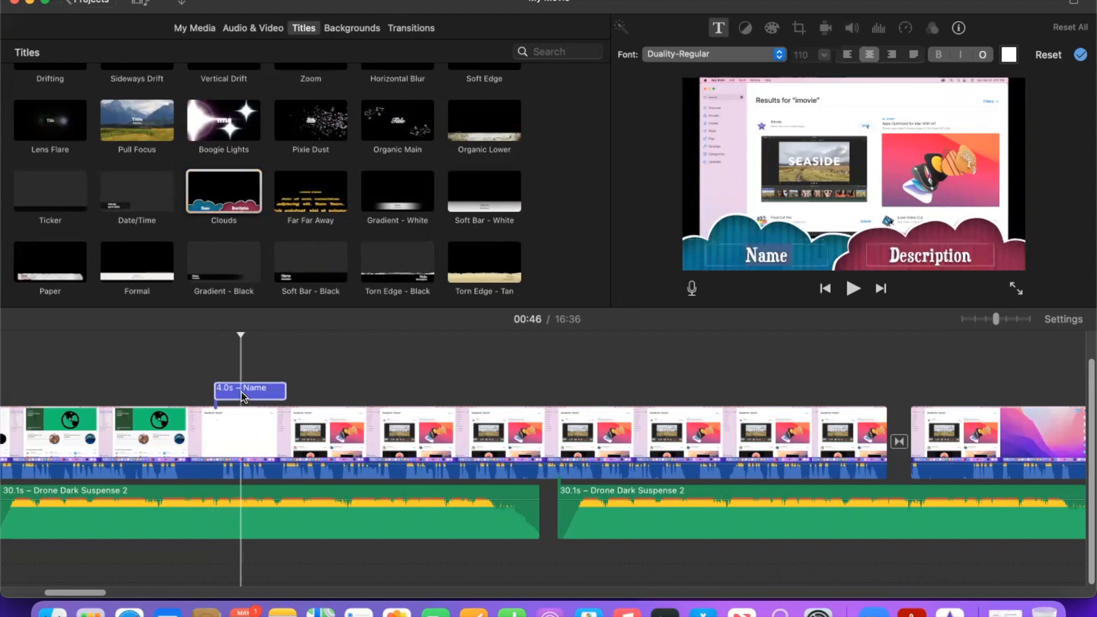
pyautogui.hscroll(-10, 241, 392)
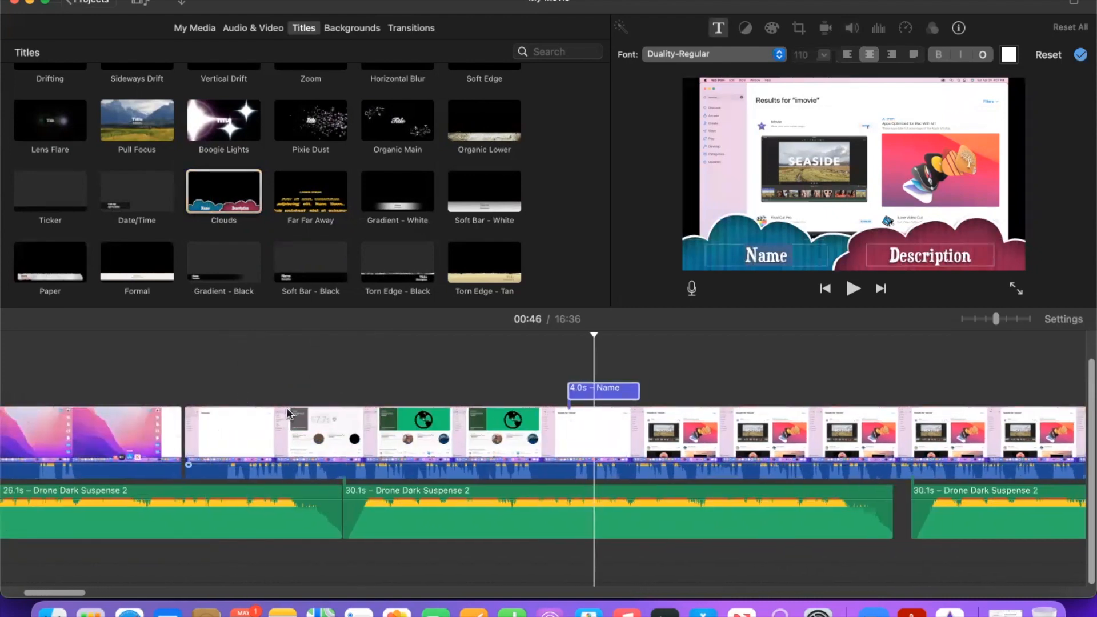
pyautogui.click(296, 397)
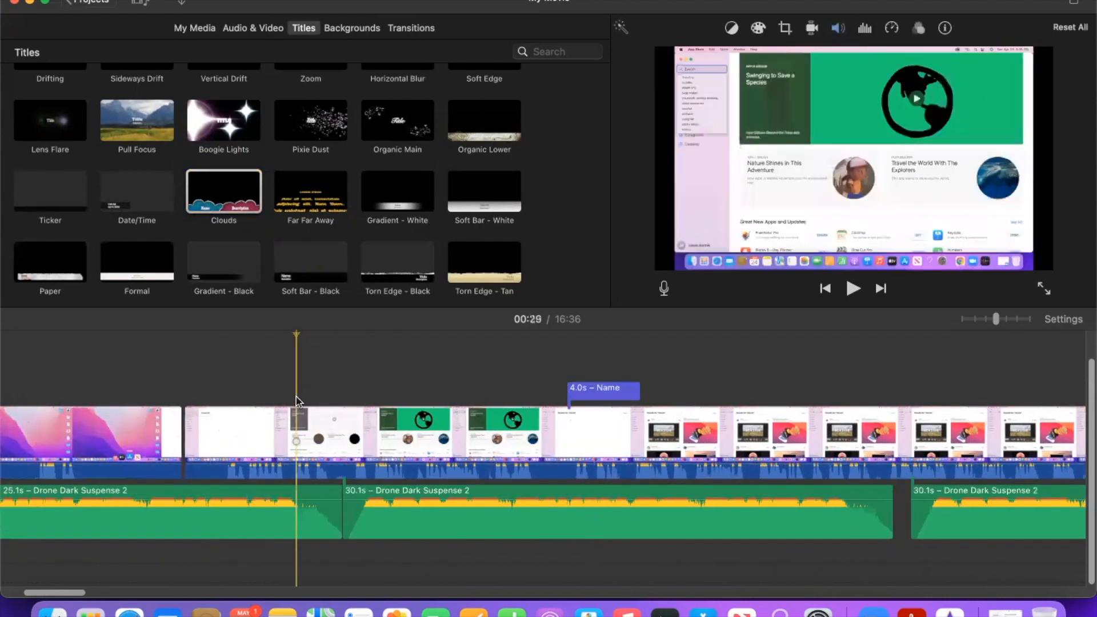
# - Move the Clouds title earlier to about 00:22, over the cut where the desktop recording meets the App Store recording
pyautogui.click(194, 420)
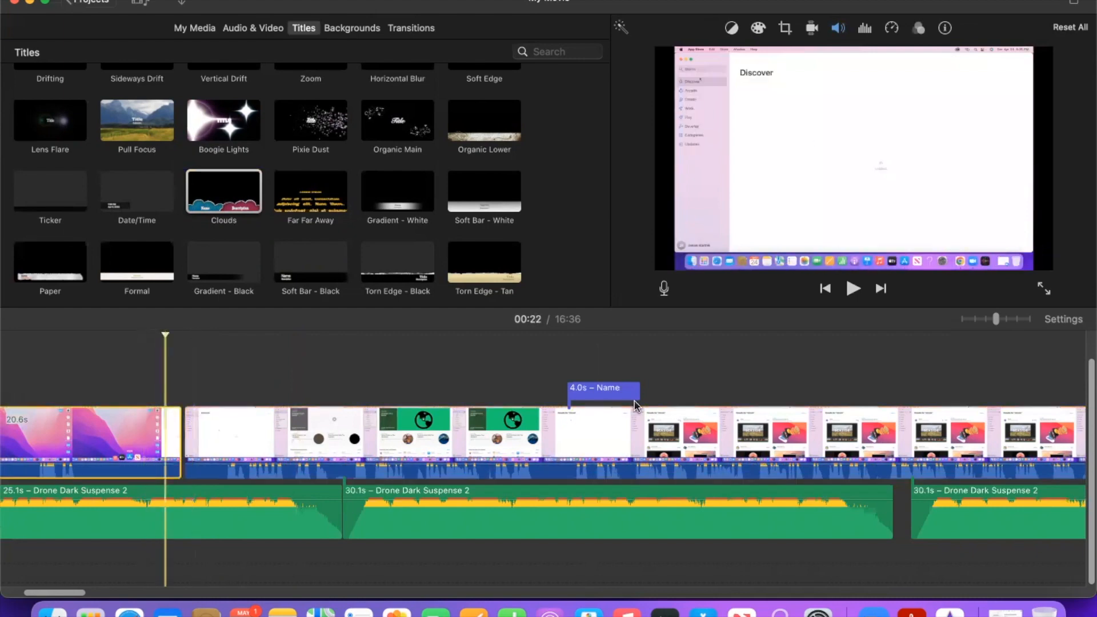
pyautogui.click(608, 392)
pyautogui.moveTo(608, 394); pyautogui.dragTo(198, 400)
pyautogui.click(177, 394)
# - Replace the Clouds title's Name text with POC and its Description text with TV
pyautogui.doubleClick(177, 396)
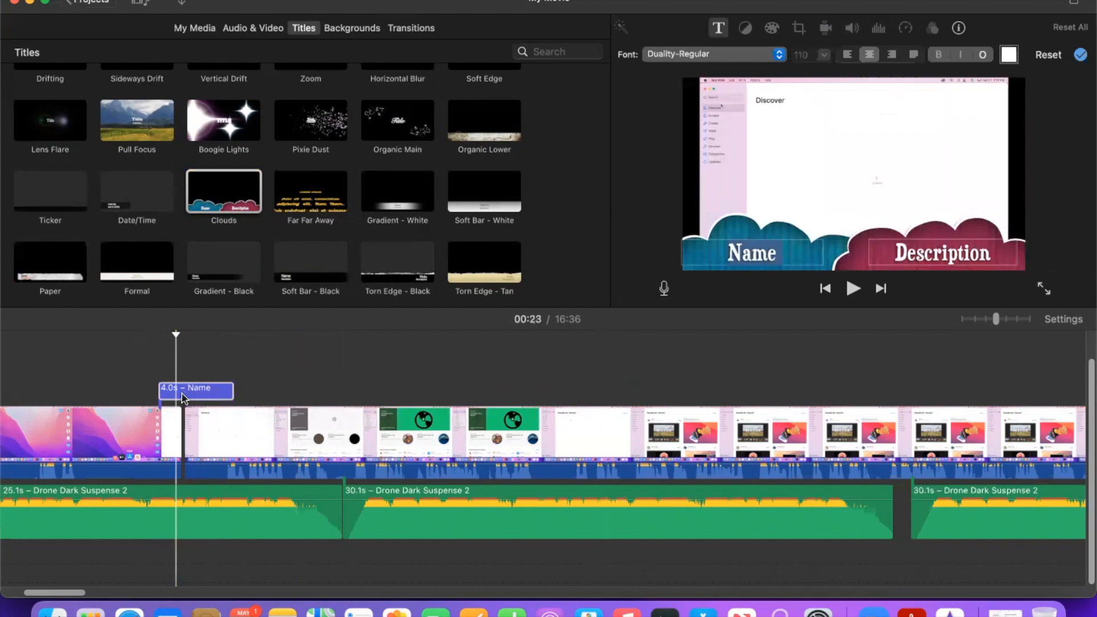
pyautogui.doubleClick(936, 246)
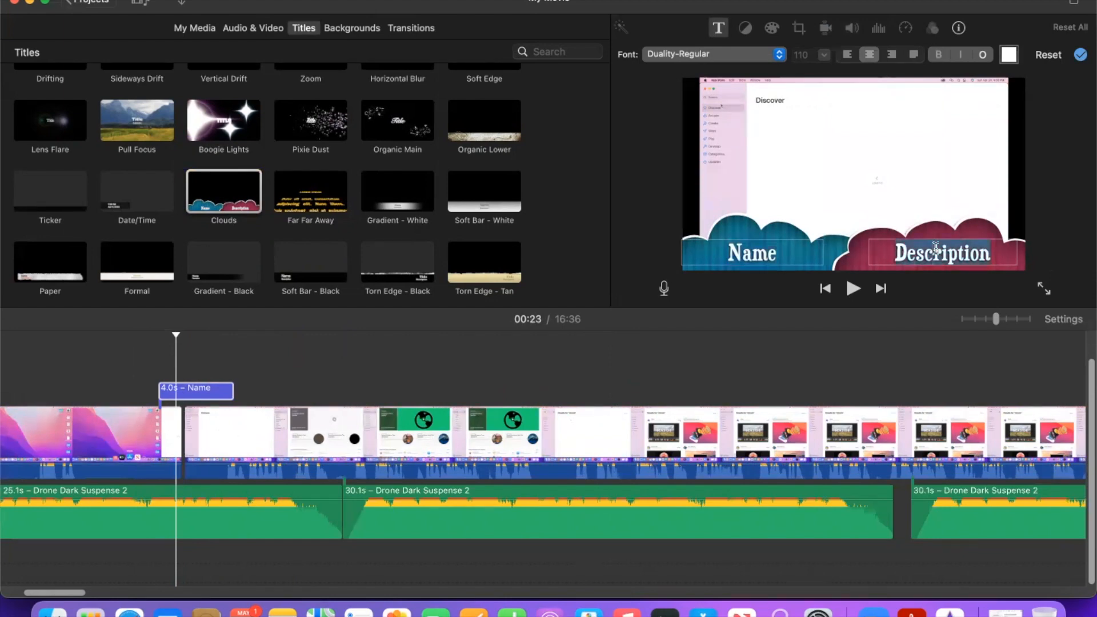
pyautogui.write('TV')
pyautogui.doubleClick(936, 247)
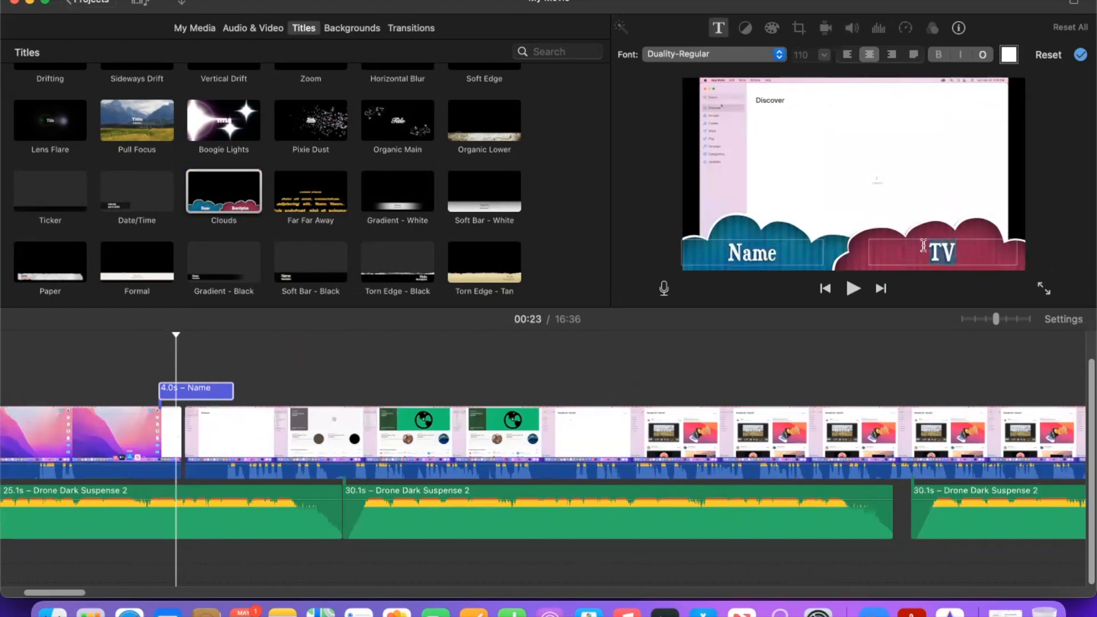
pyautogui.click(752, 257)
pyautogui.write('POC')
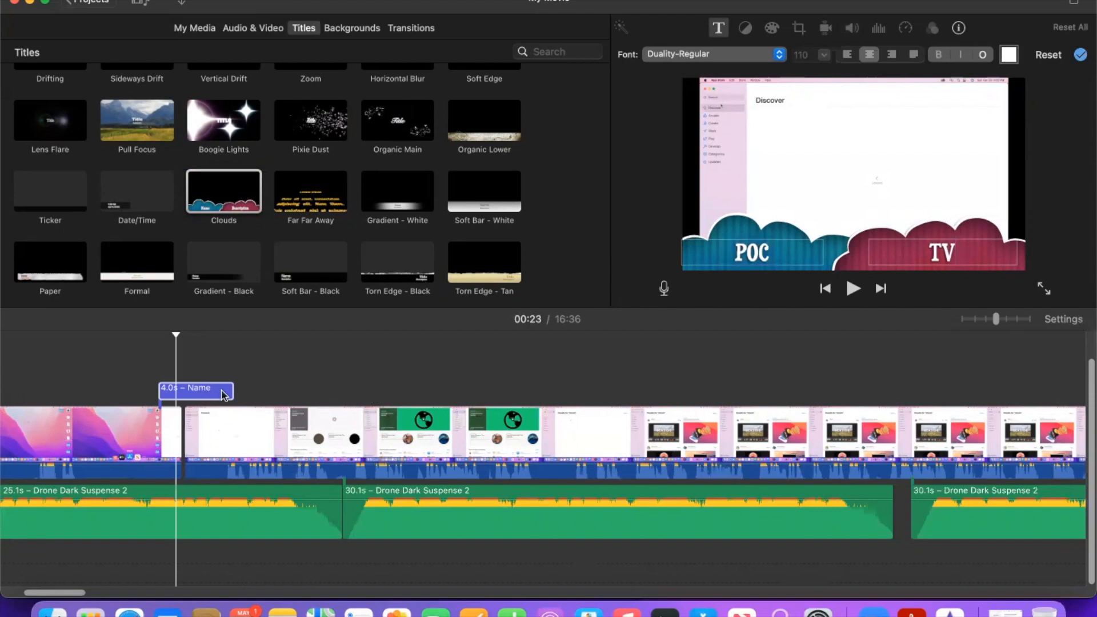
pyautogui.click(408, 420)
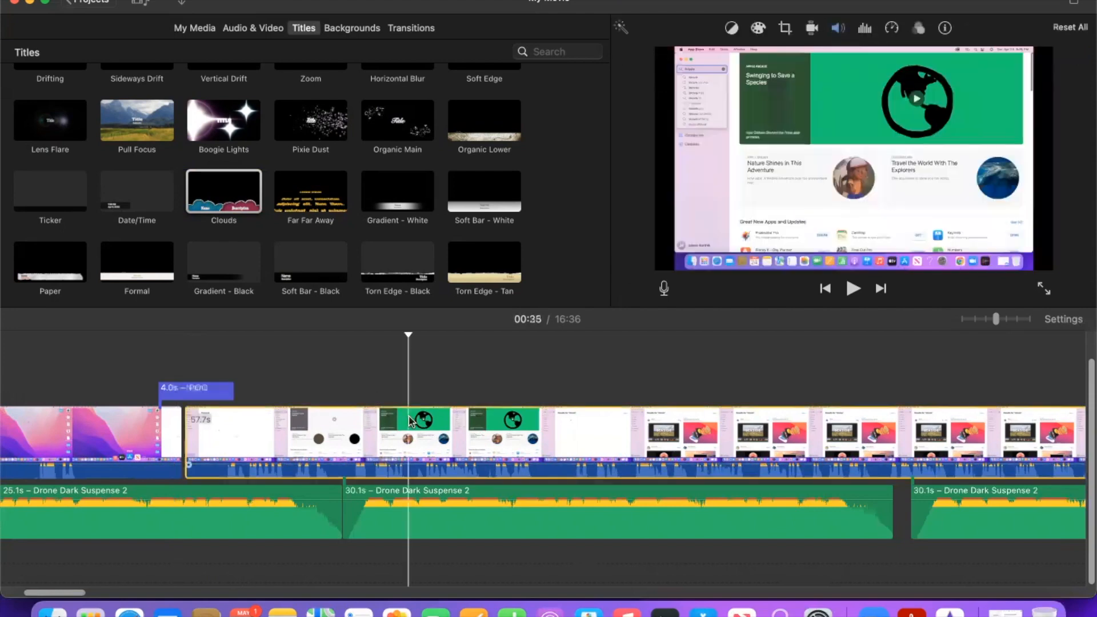
# - Lengthen the POC title to about 30.7 s by extending its end over the App Store recording
pyautogui.click(194, 391)
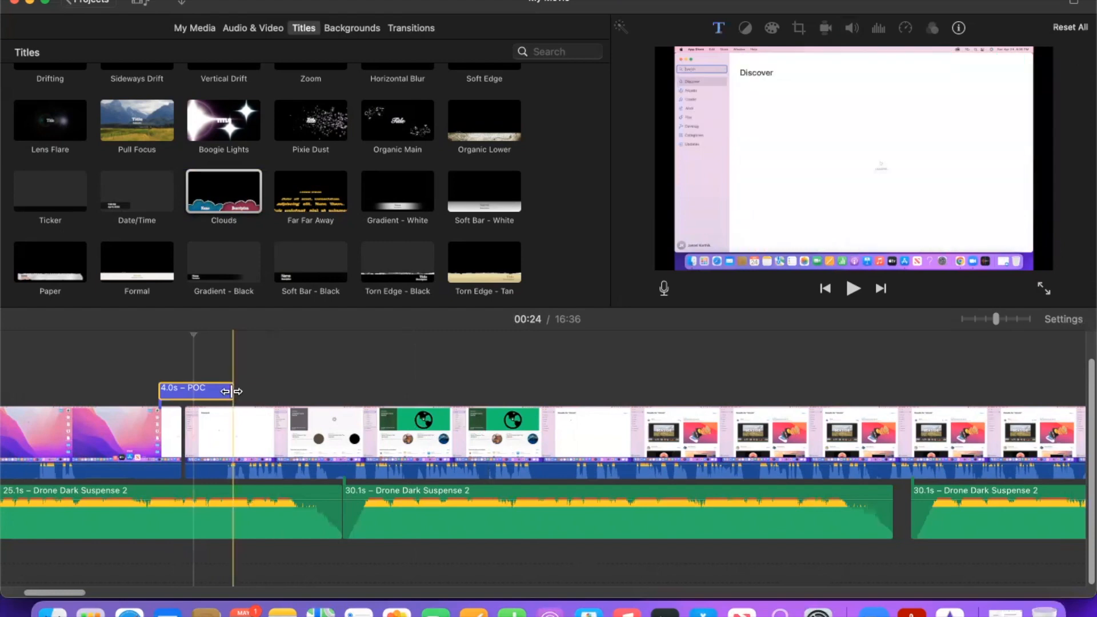
pyautogui.moveTo(232, 391); pyautogui.dragTo(720, 384)
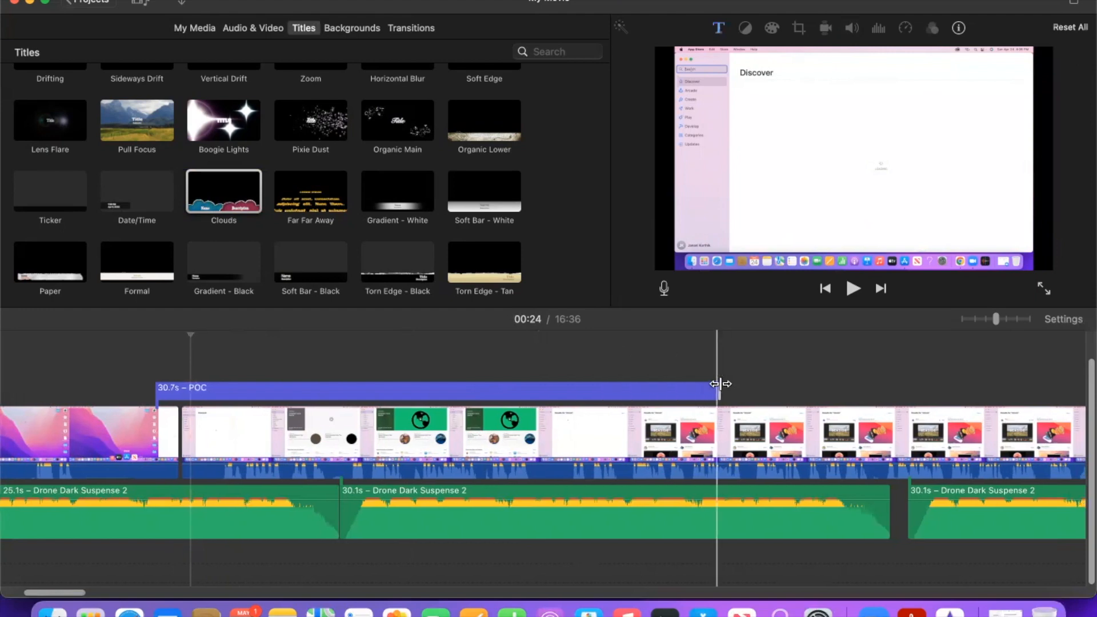
pyautogui.hscroll(5, 719, 384)
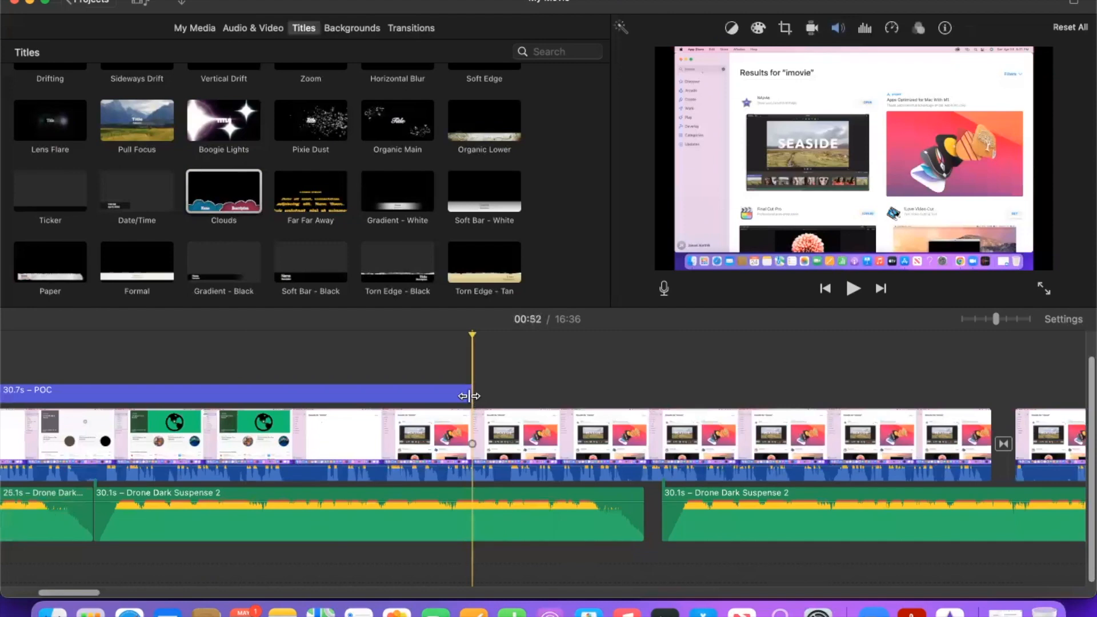
pyautogui.click(470, 395)
pyautogui.click(471, 392)
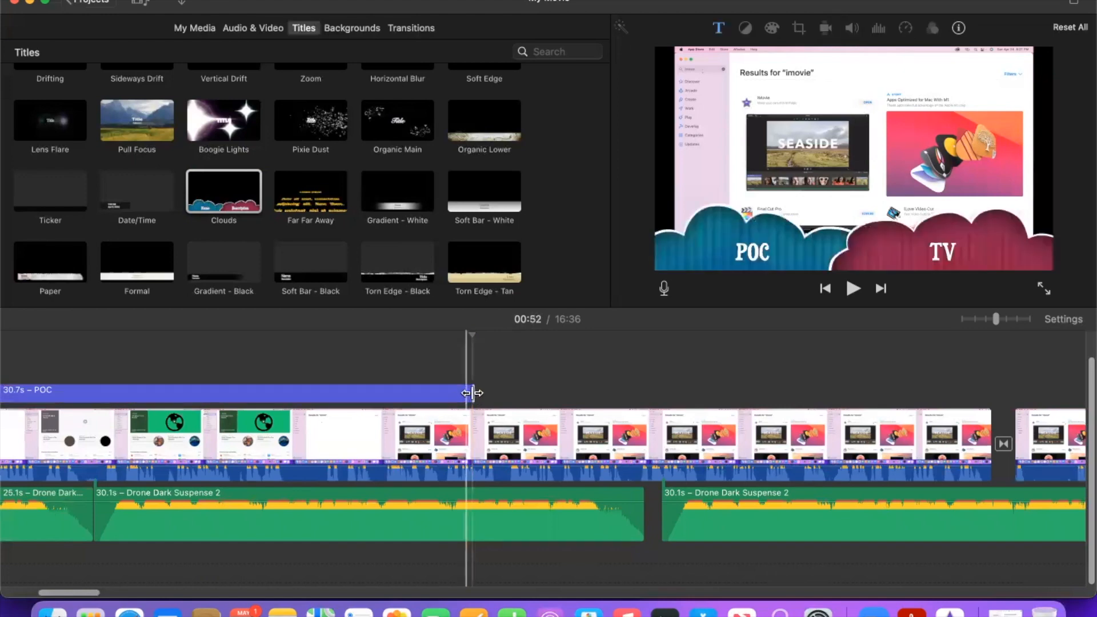
# - Extend the POC title's end further to about 1.5 min and trim it back to 1.0 min, where the App Store footage ends
pyautogui.click(472, 393)
pyautogui.moveTo(472, 393); pyautogui.dragTo(282, 399)
pyautogui.hscroll(-5, 341, 420)
pyautogui.hscroll(-5, 341, 420)
pyautogui.moveTo(815, 391); pyautogui.dragTo(819, 392)
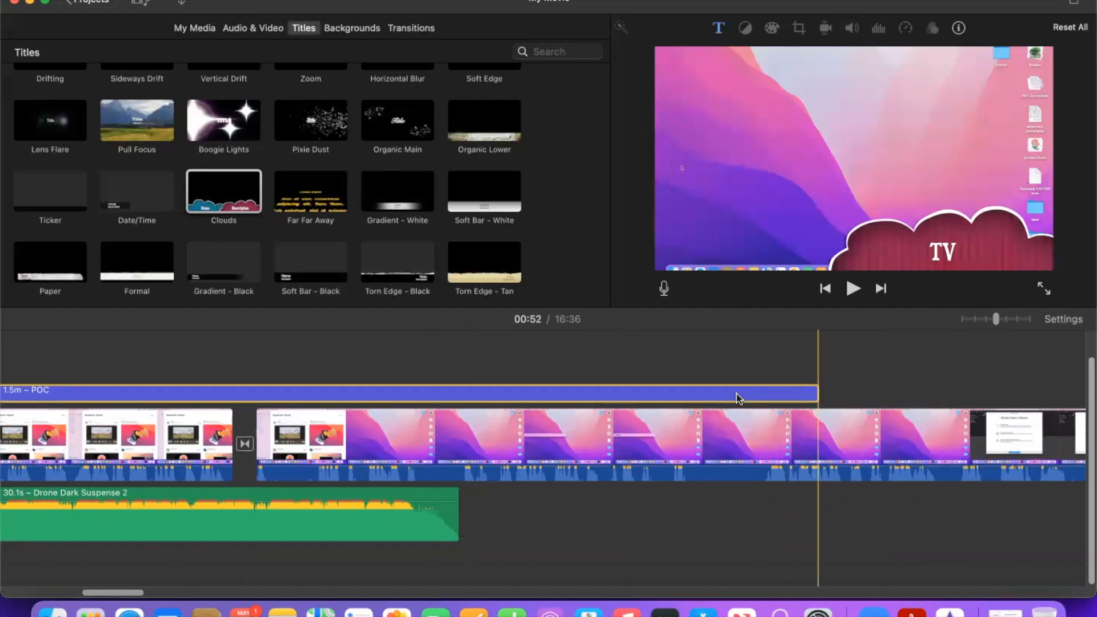
pyautogui.click(571, 405)
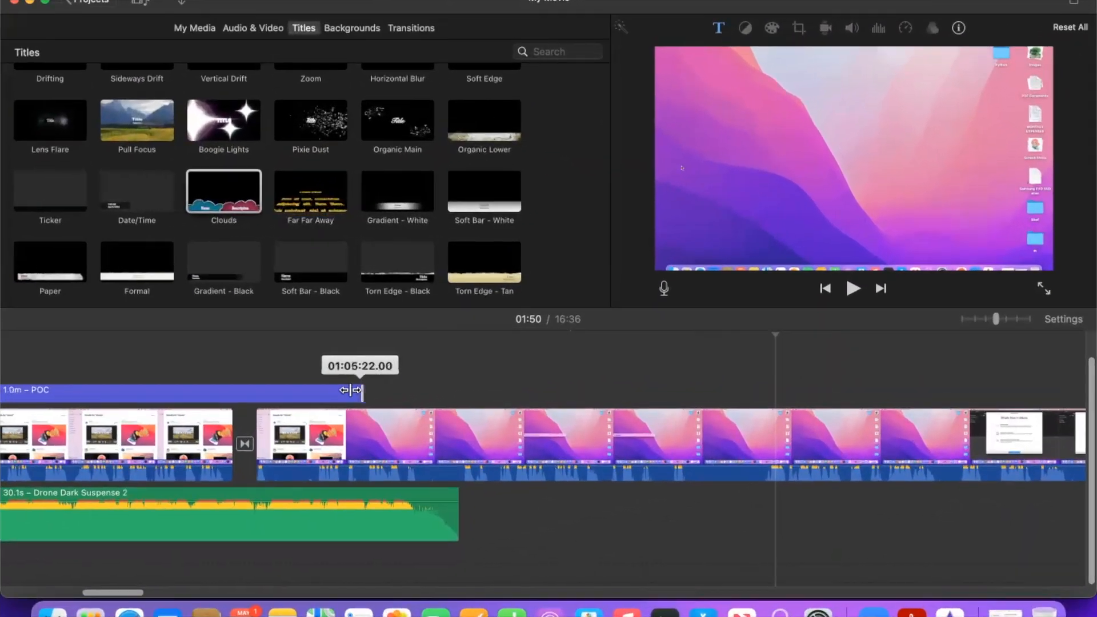
pyautogui.moveTo(363, 391); pyautogui.dragTo(345, 390)
# - Play the movie from about 01:22 to check the end of the POC title and look through the rest of the timeline
pyautogui.click(256, 366)
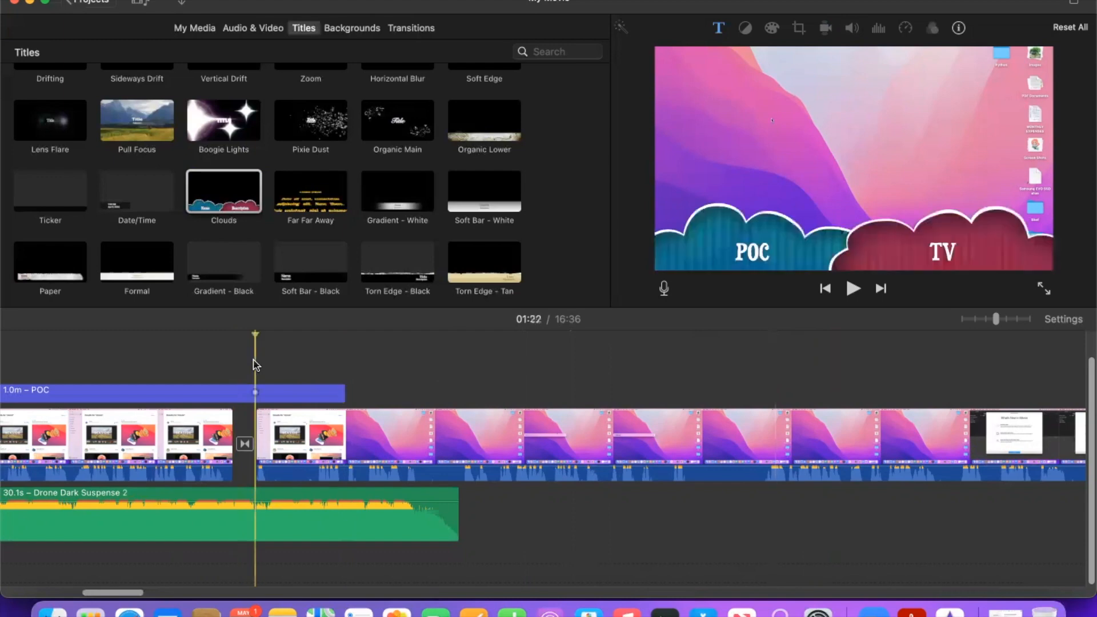
pyautogui.click(853, 289)
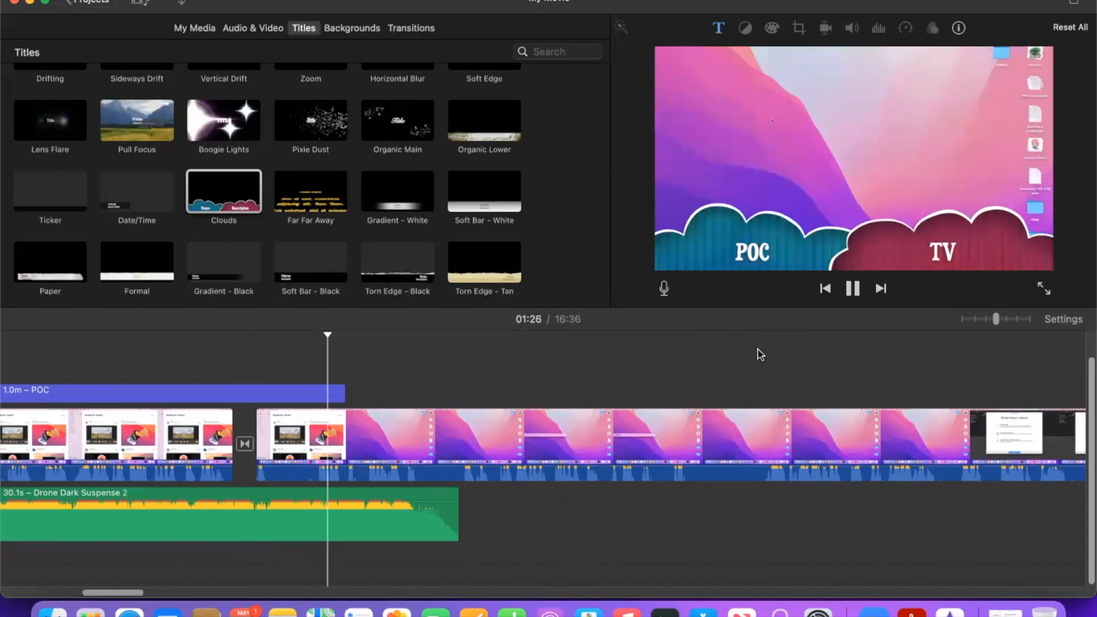
pyautogui.click(852, 289)
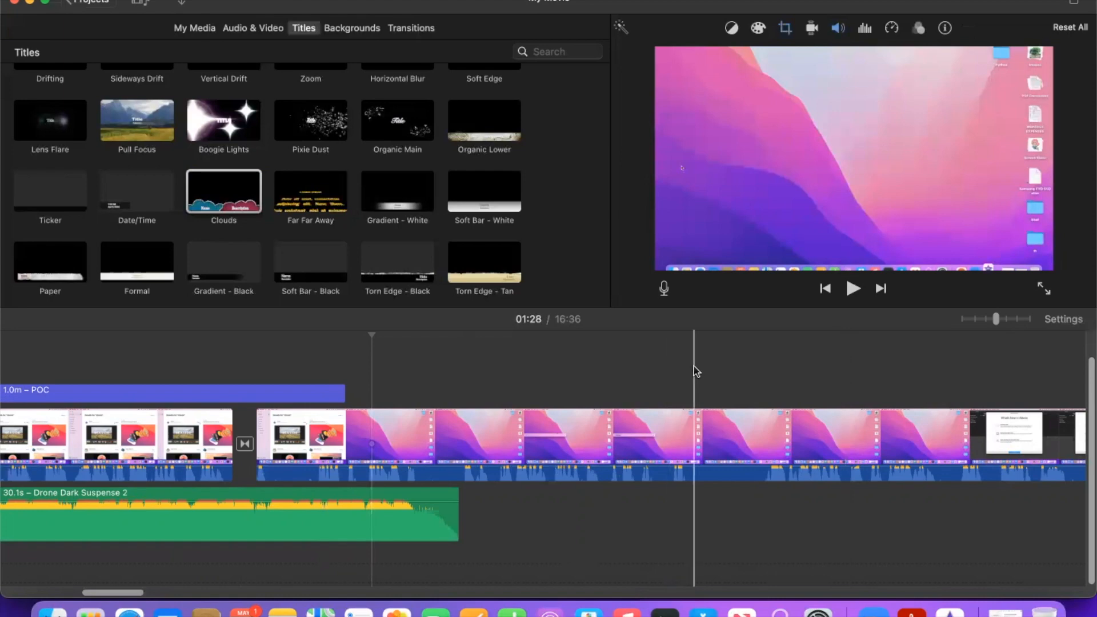
pyautogui.hscroll(10, 696, 371)
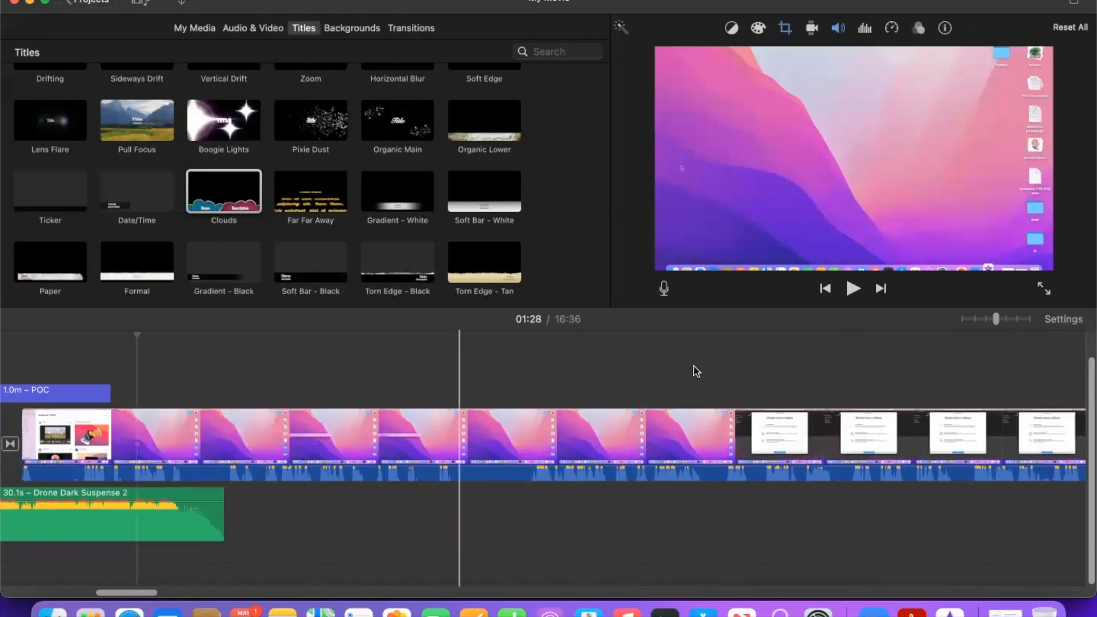
pyautogui.hscroll(10, 696, 371)
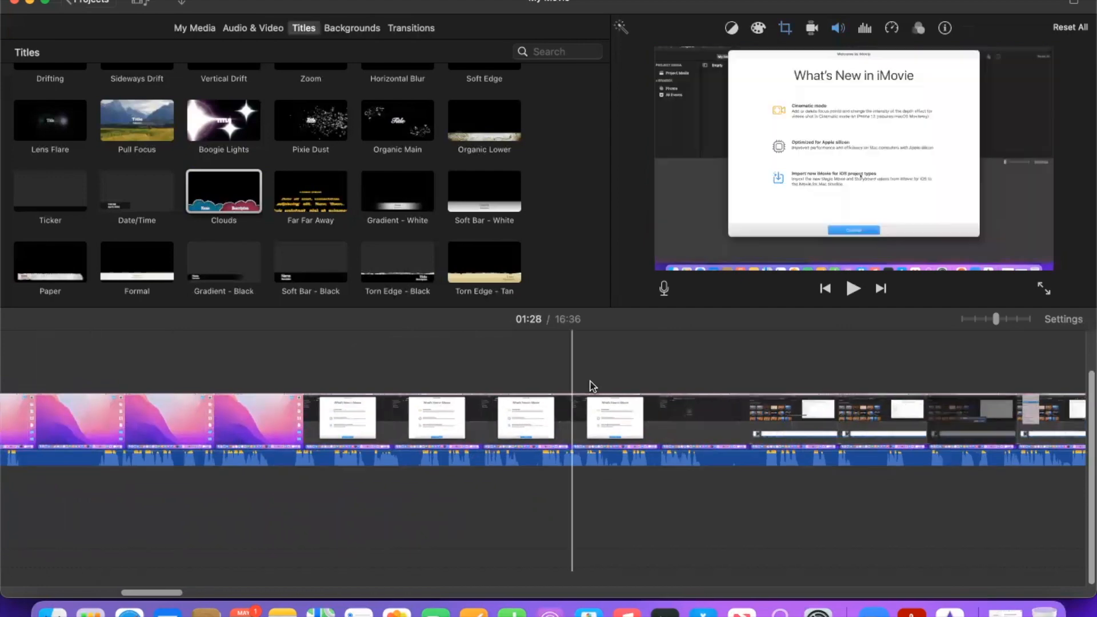
pyautogui.hscroll(10, 592, 386)
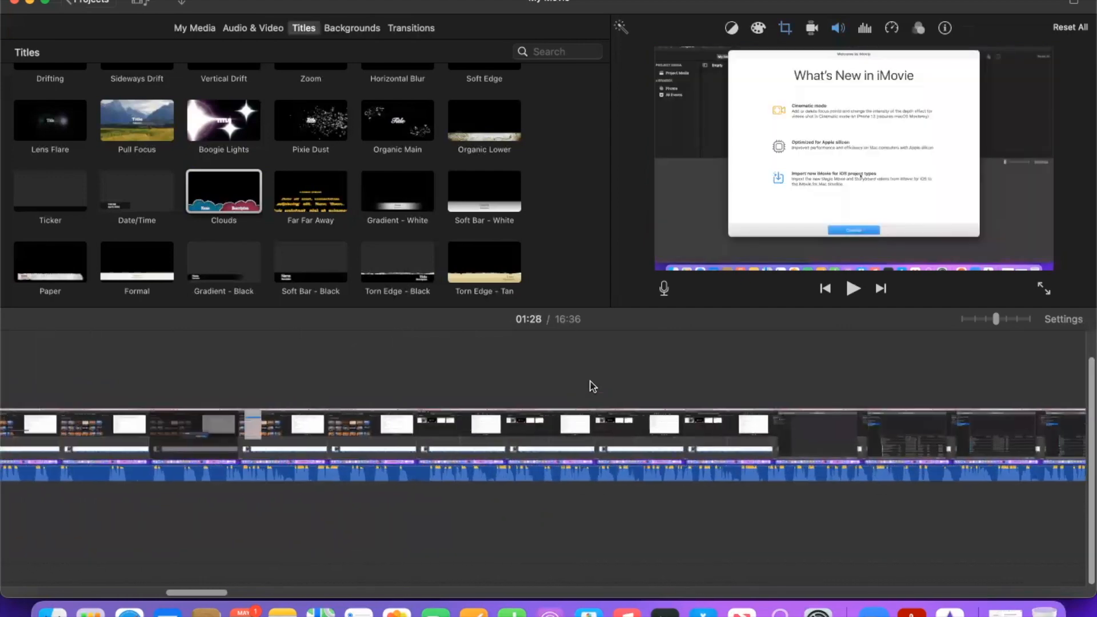
pyautogui.hscroll(-8, 592, 386)
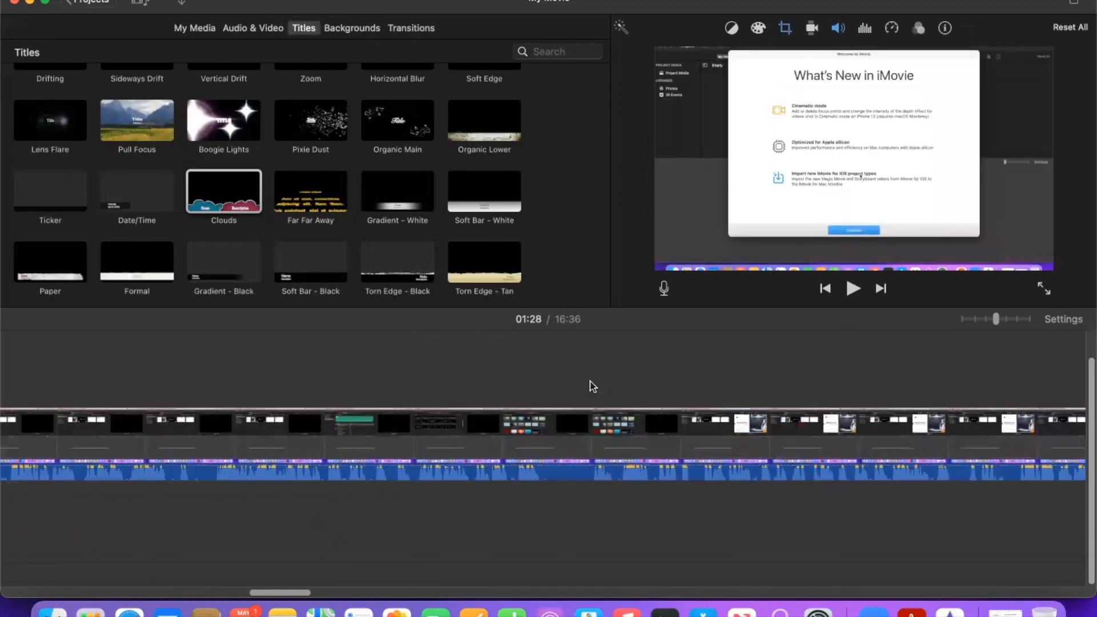
pyautogui.hscroll(-20, 592, 386)
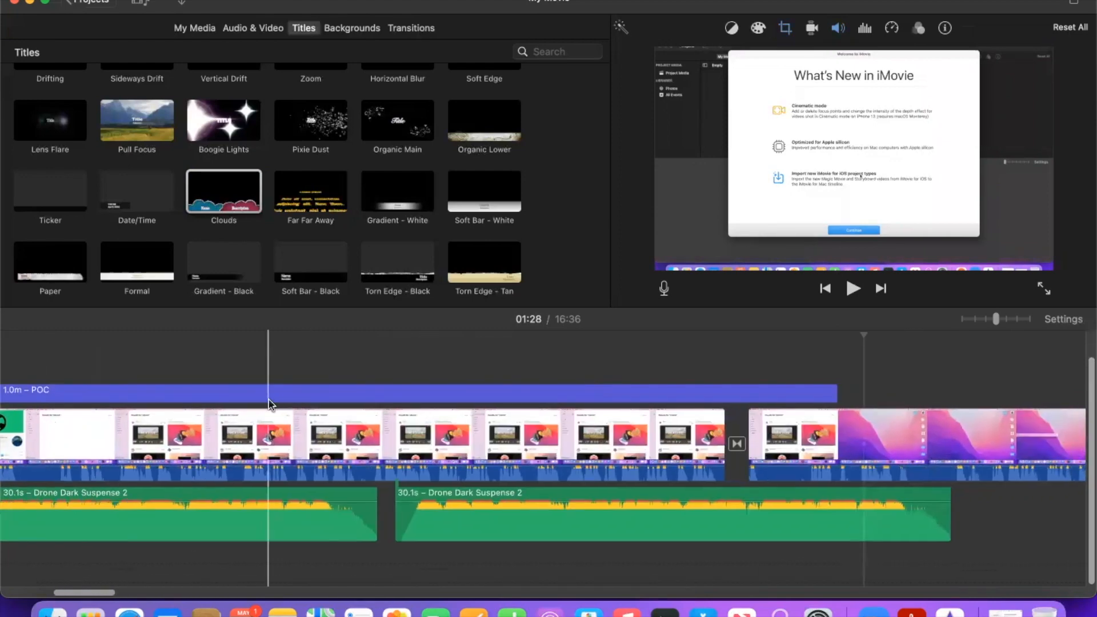
pyautogui.hscroll(-5, 268, 399)
# - Insert the White background into the main video track at about 00:25, under the POC title
pyautogui.click(236, 391)
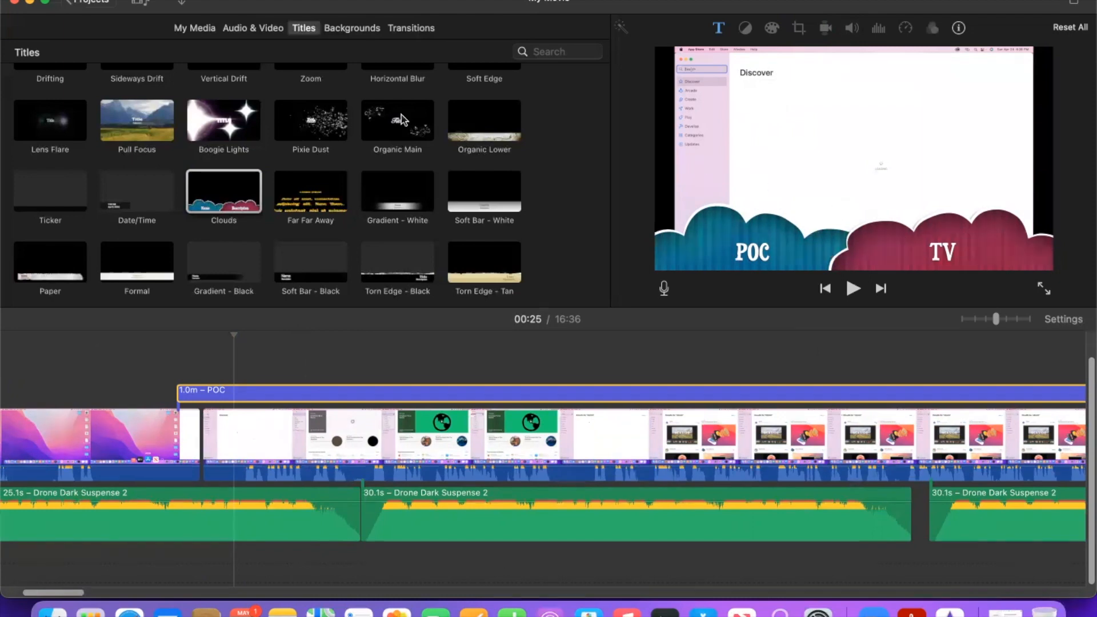
pyautogui.click(351, 30)
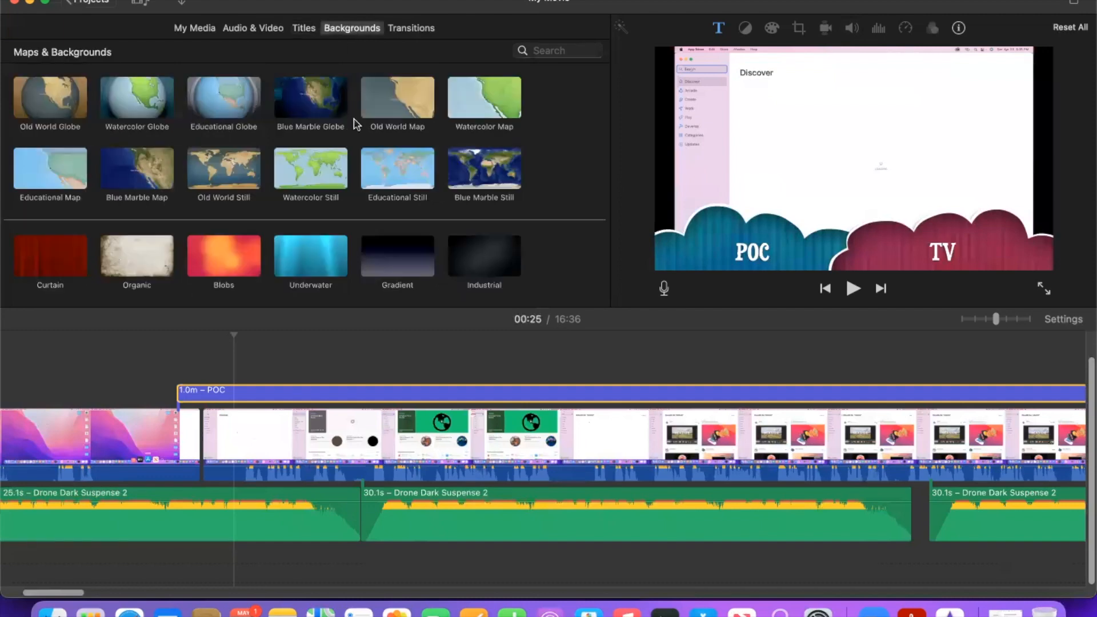
pyautogui.scroll(-10, 355, 122)
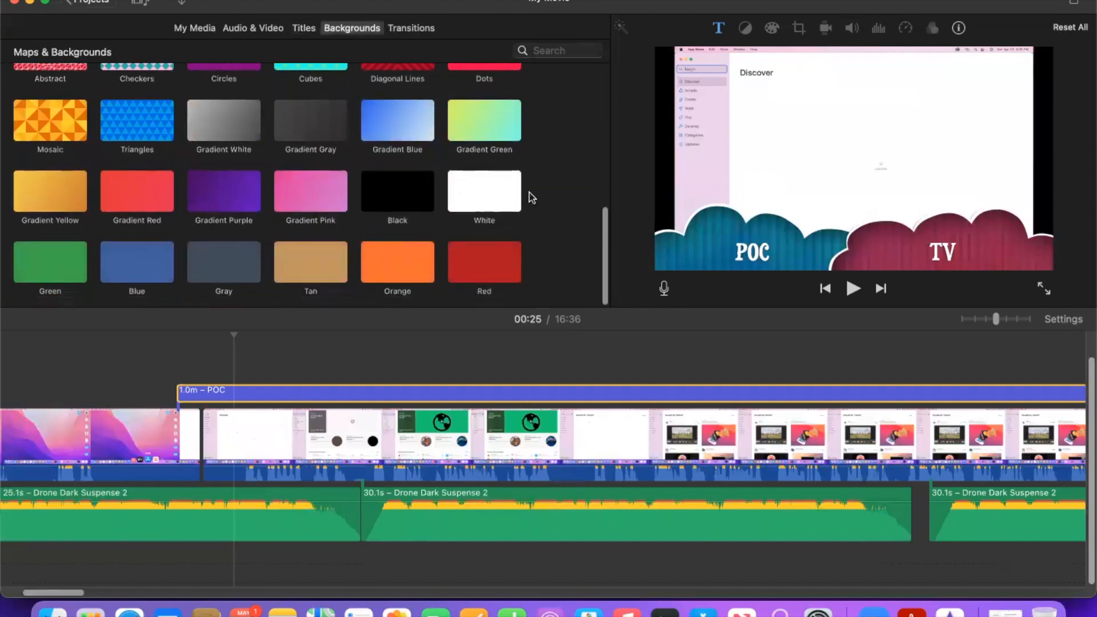
pyautogui.click(494, 194)
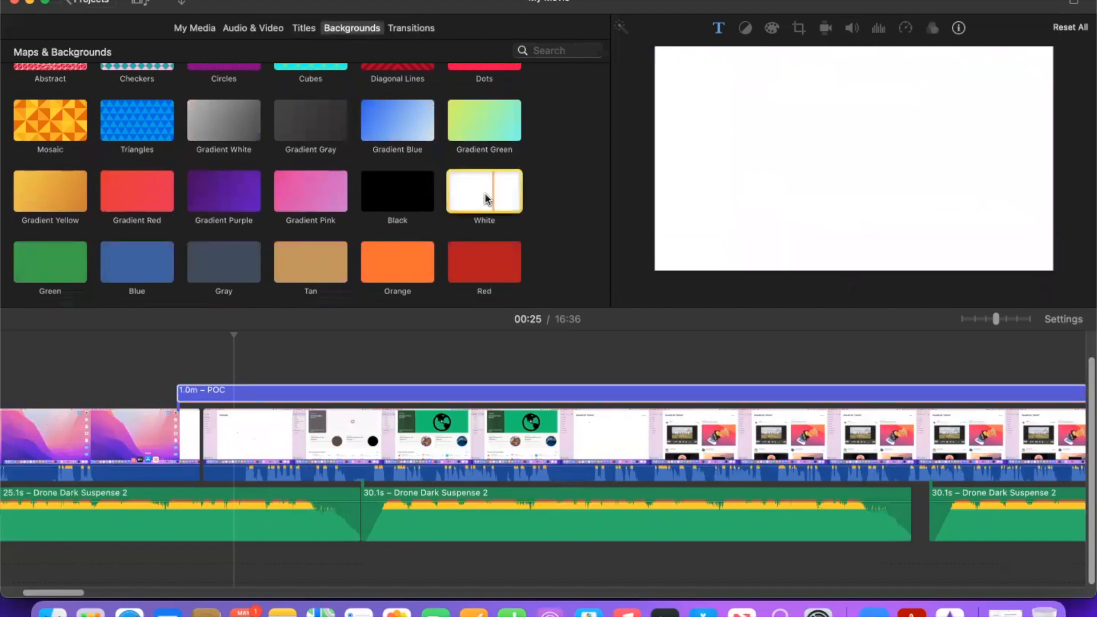
pyautogui.press('w')
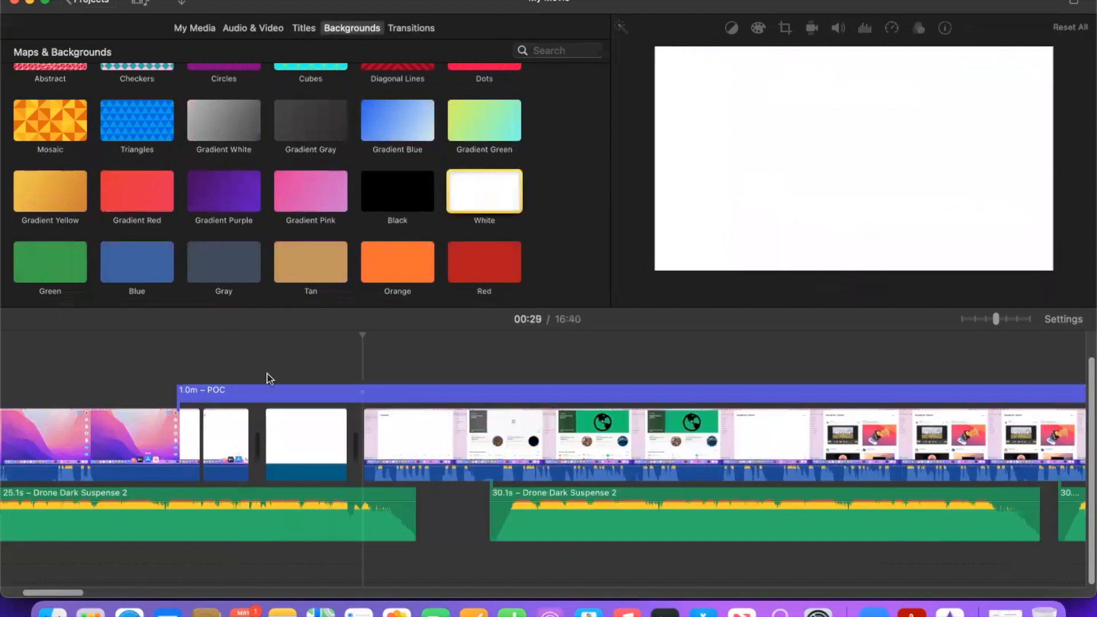
# - Move the 4.0 s White background clip out of the main track to sit as an overlay above the App Store recording
pyautogui.click(301, 440)
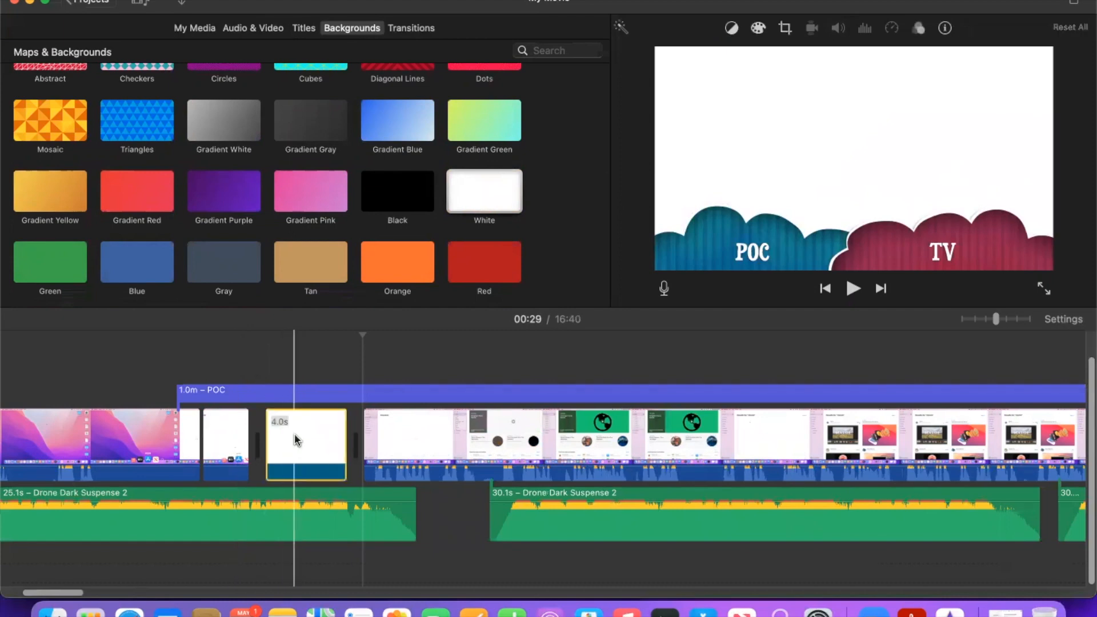
pyautogui.moveTo(288, 440); pyautogui.dragTo(233, 368)
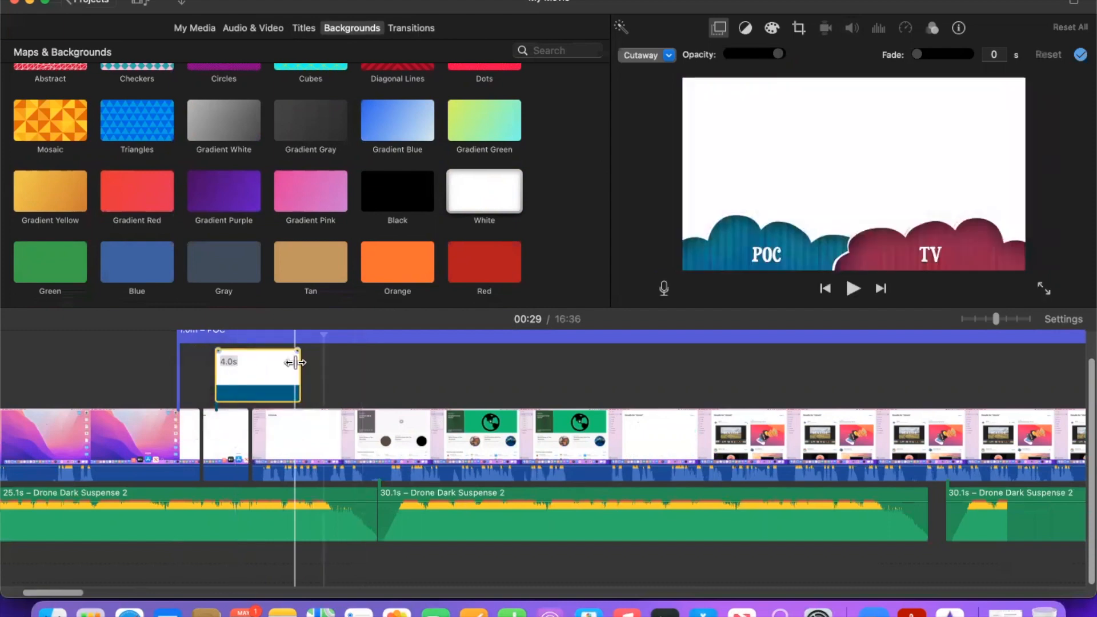
pyautogui.click(251, 377)
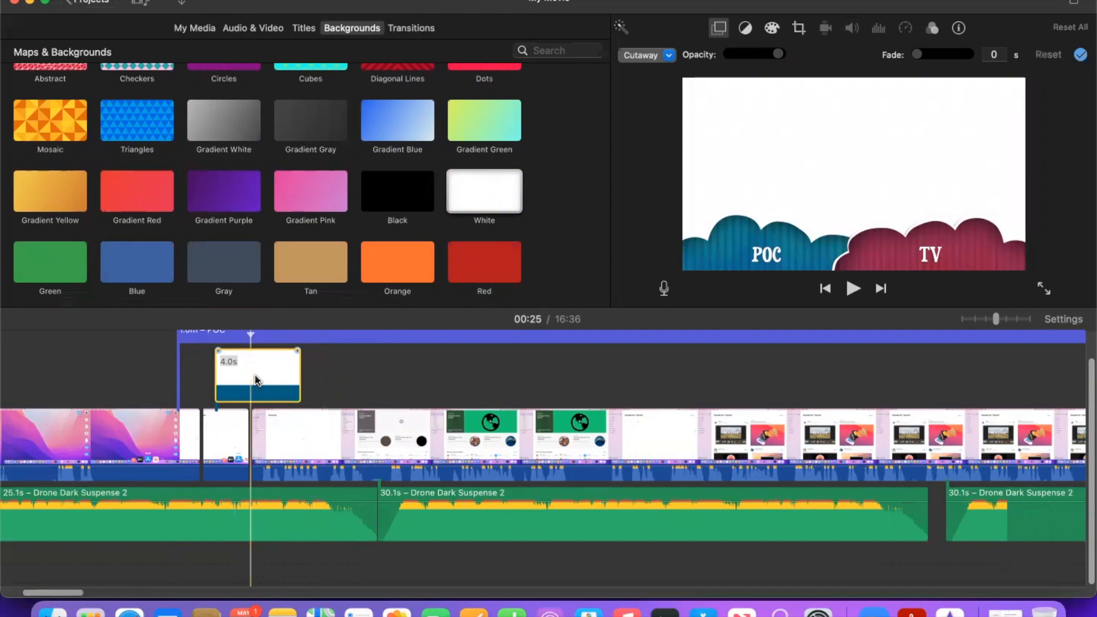
# - Set the White background overlay to Picture in Picture and turn on its shadow
pyautogui.click(828, 157)
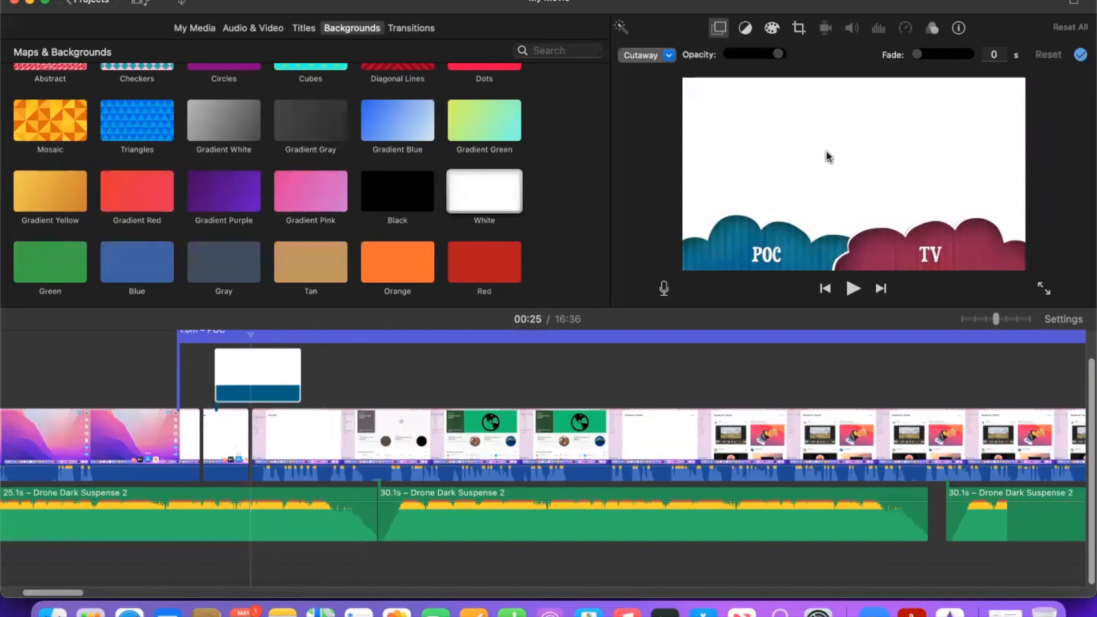
pyautogui.click(674, 59)
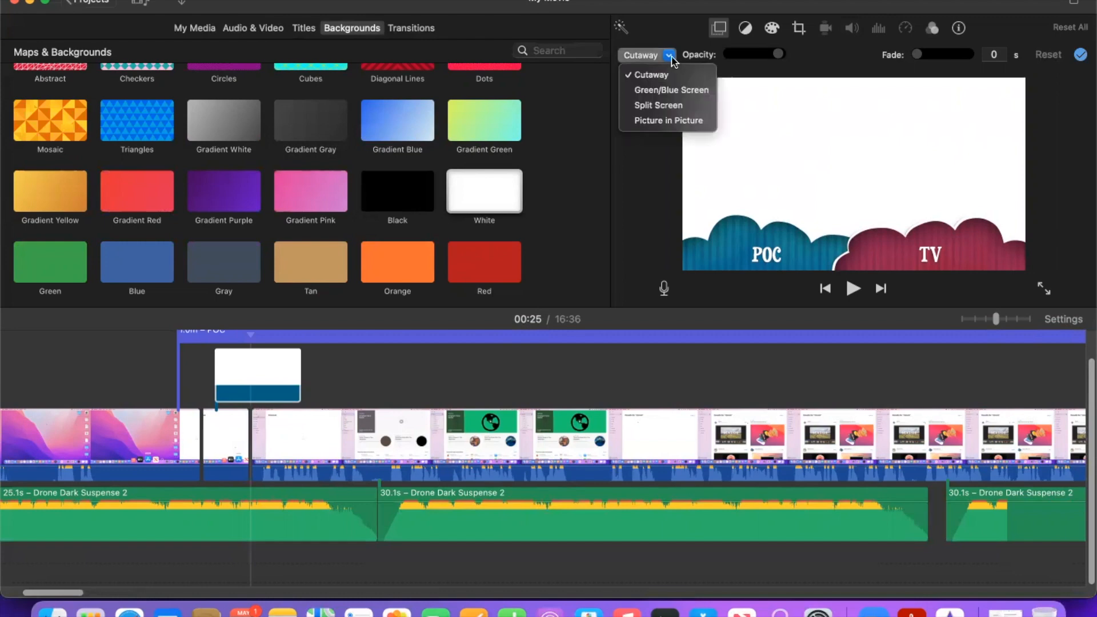
pyautogui.click(679, 124)
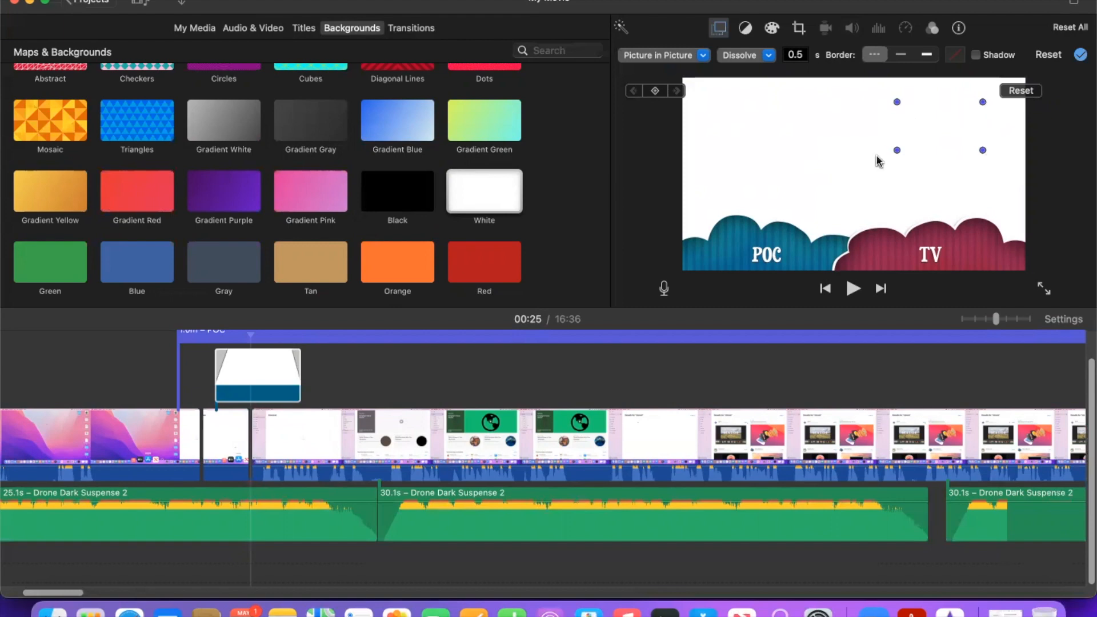
pyautogui.click(976, 55)
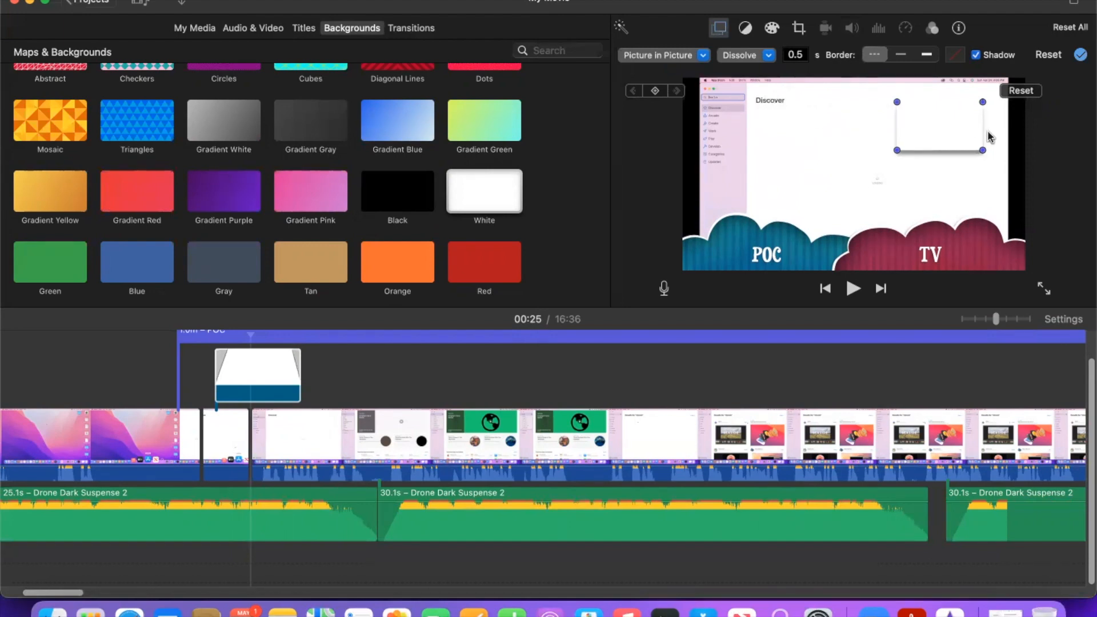
# - Shrink the White picture-in-picture box and position it over the Discover heading of the App Store page in the preview
pyautogui.moveTo(955, 127); pyautogui.dragTo(813, 117)
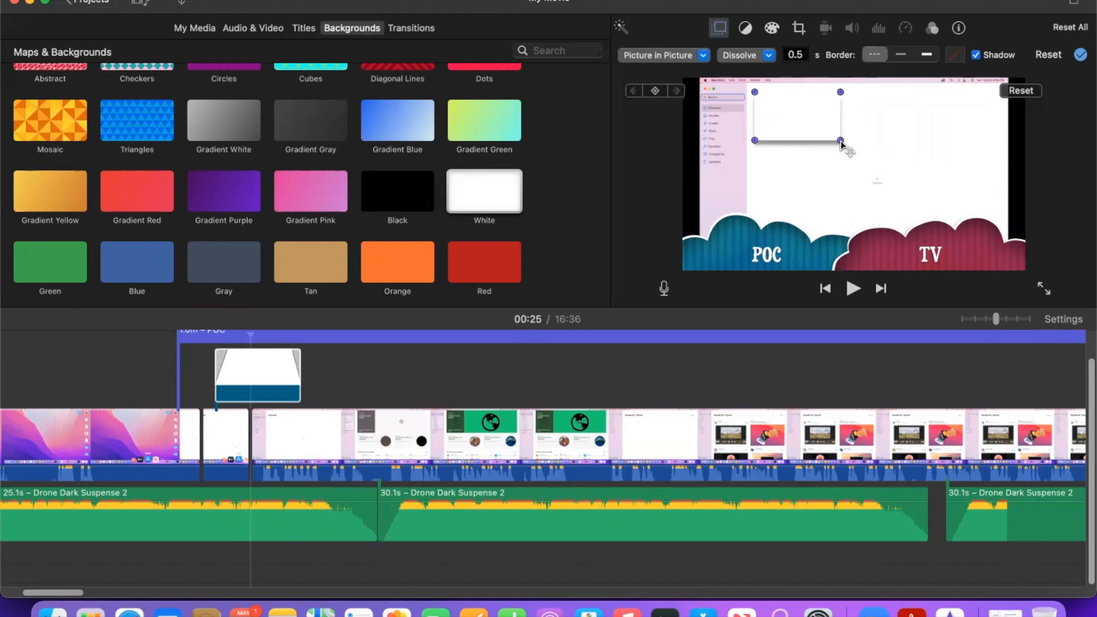
pyautogui.moveTo(840, 141); pyautogui.dragTo(782, 106)
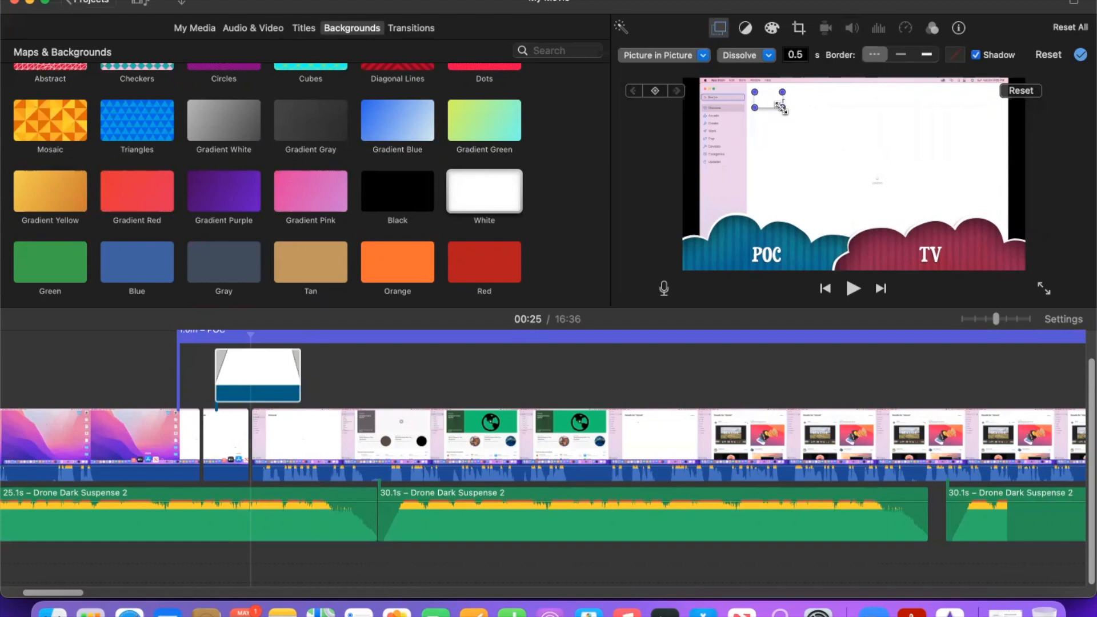
pyautogui.moveTo(789, 111); pyautogui.dragTo(865, 130)
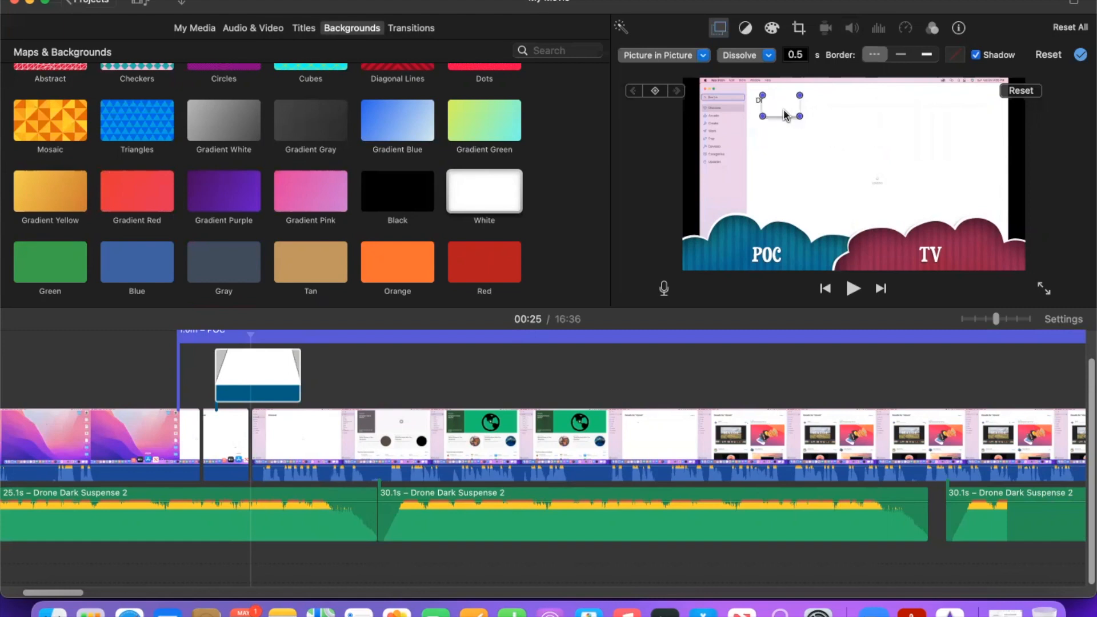
pyautogui.moveTo(780, 109); pyautogui.dragTo(778, 100)
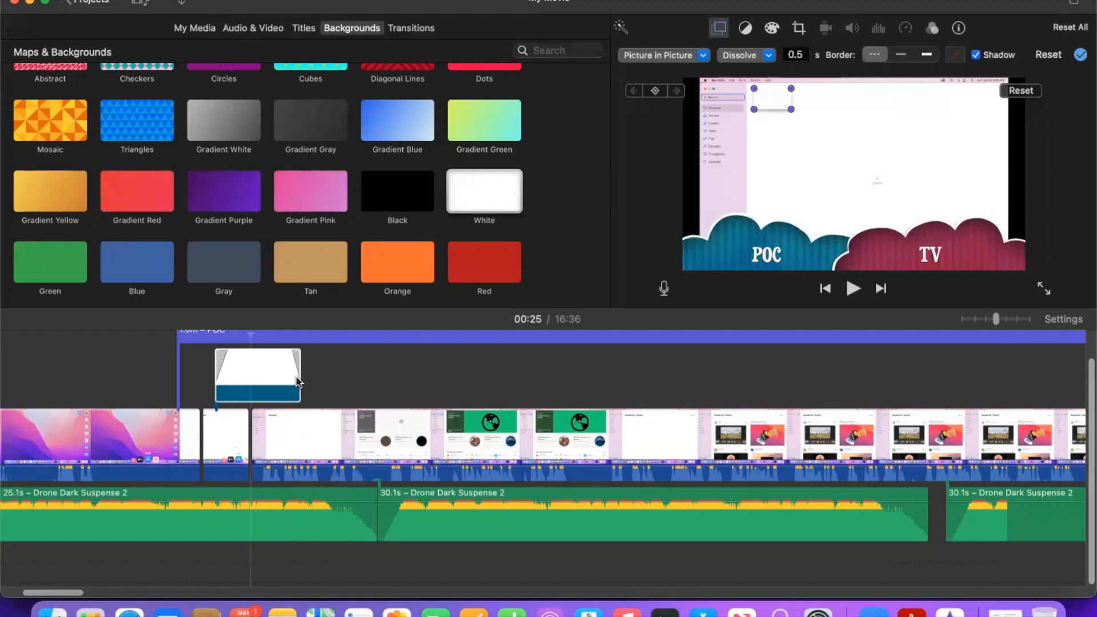
# - Extend both ends of the White background overlay to make it 8.2 s long, starting where the POC title starts
pyautogui.click(278, 377)
pyautogui.moveTo(298, 377); pyautogui.dragTo(341, 378)
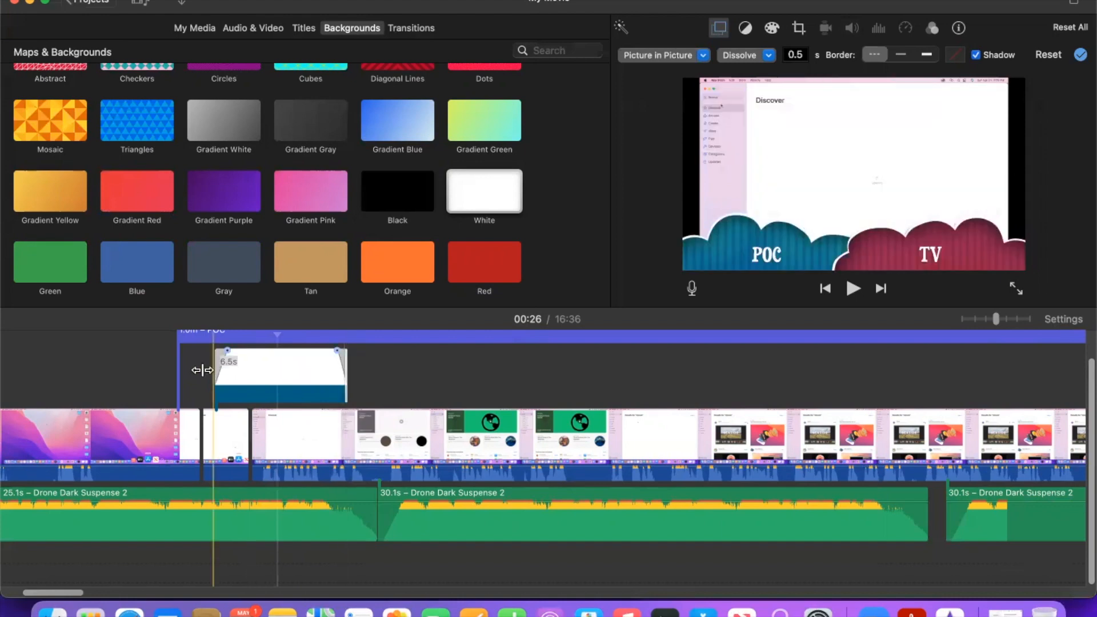
pyautogui.click(216, 372)
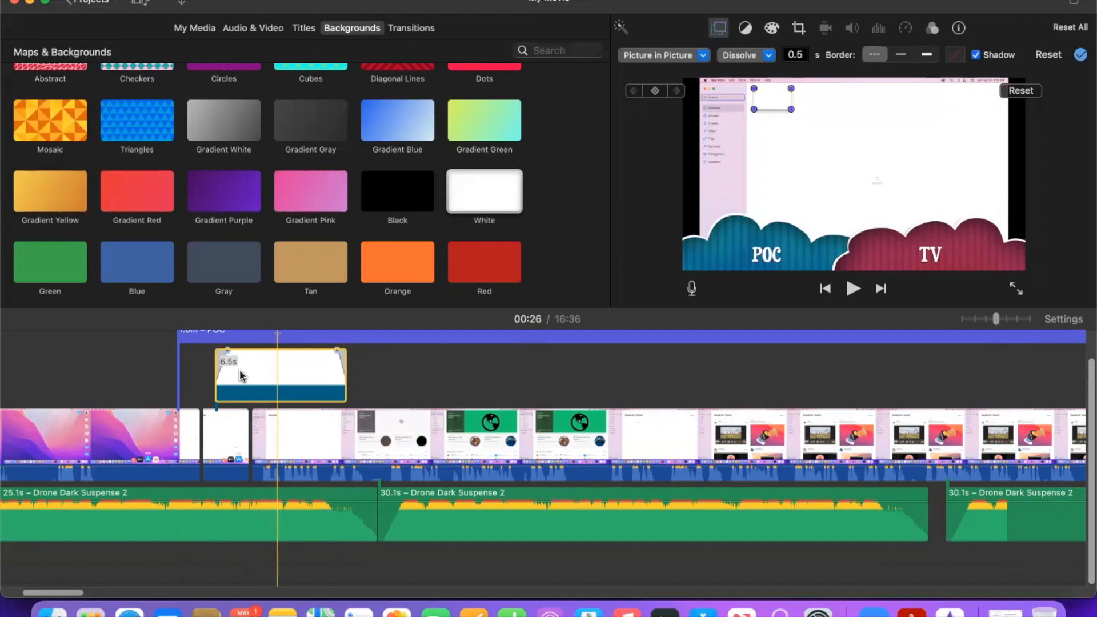
pyautogui.moveTo(284, 384); pyautogui.dragTo(345, 382)
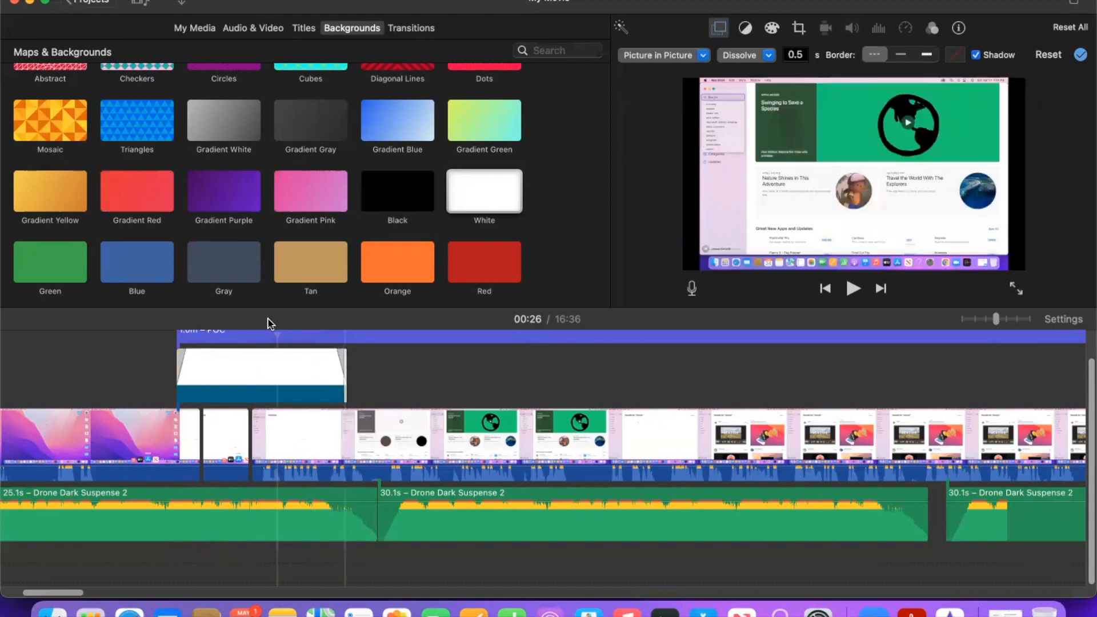
# - Play the movie from just before the White background overlay to about 00:33 to check how it covers the heading
pyautogui.click(161, 360)
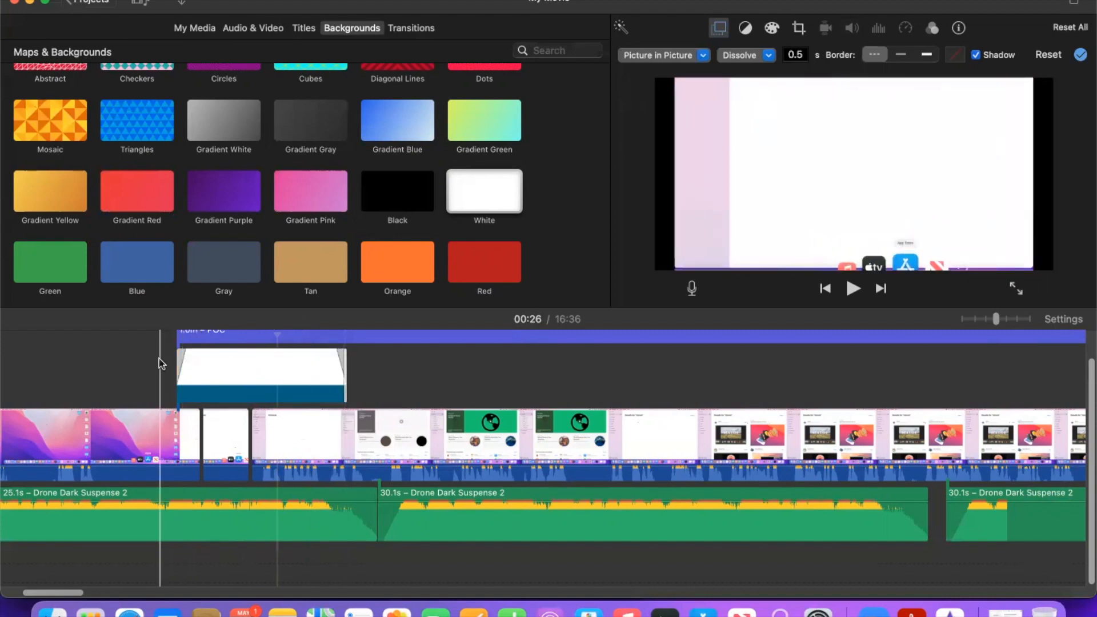
pyautogui.click(853, 289)
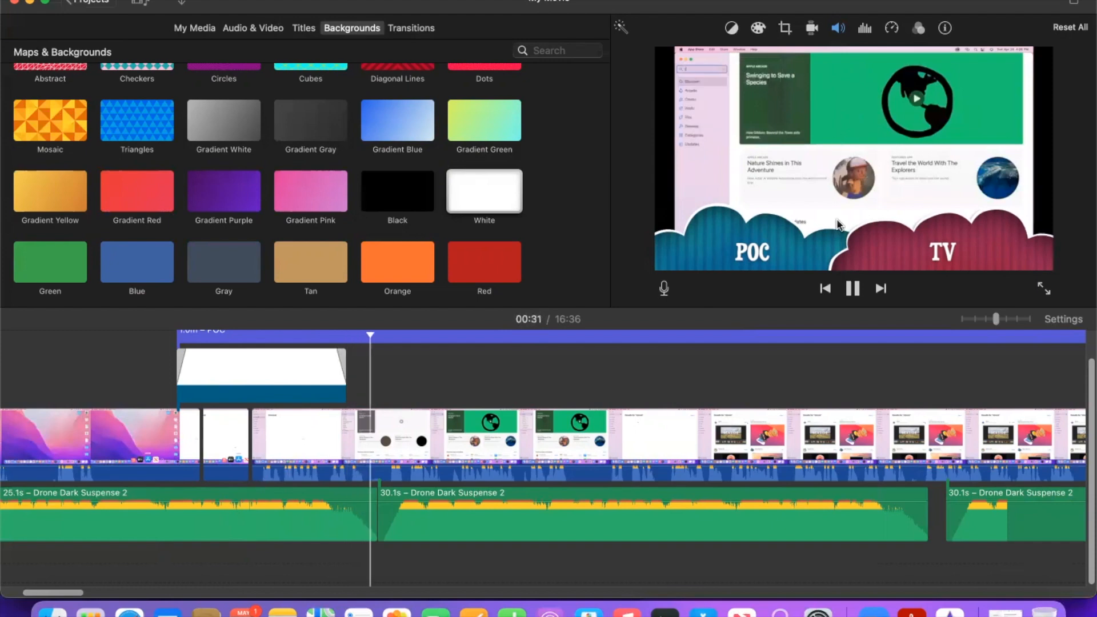
pyautogui.click(852, 290)
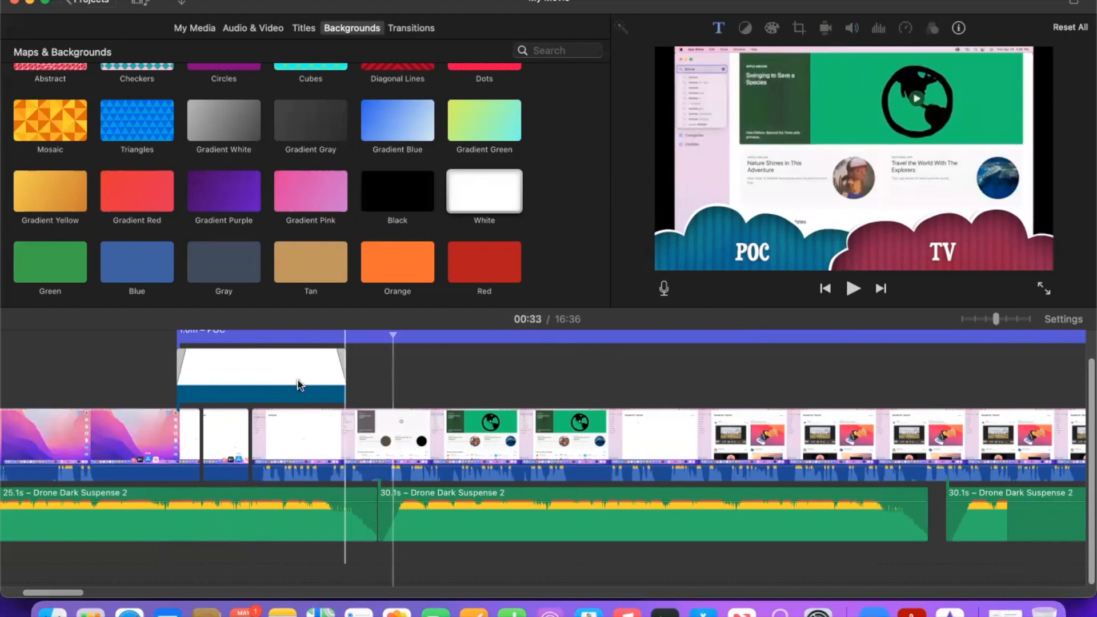
# - Trim the end of the White background overlay to make the clip 5.2 s long, checking the covered frames in the preview
pyautogui.click(224, 380)
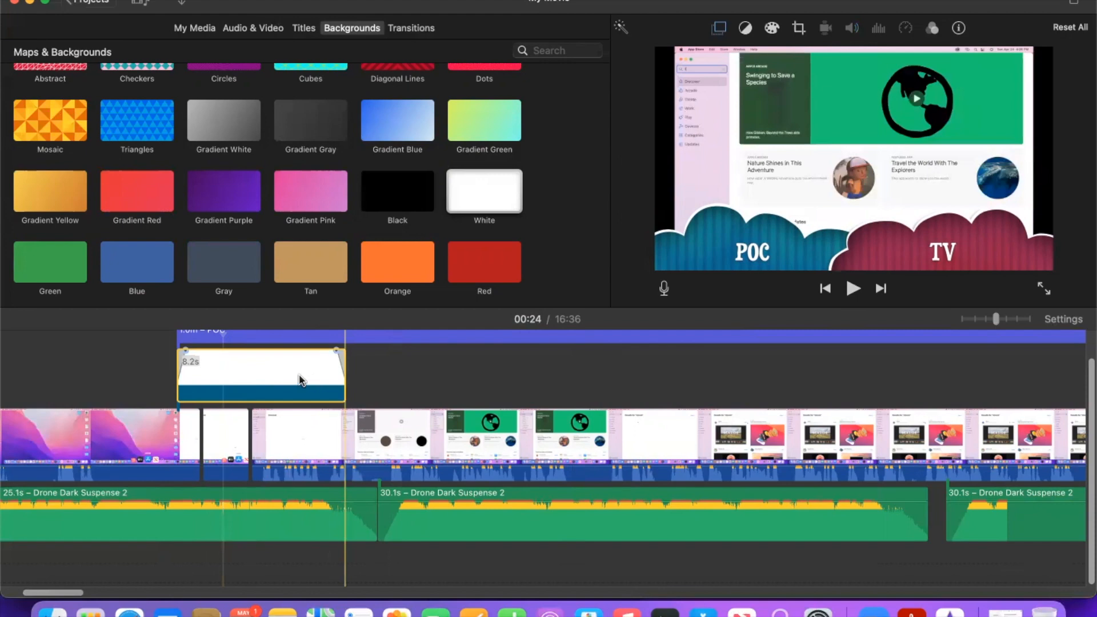
pyautogui.moveTo(342, 384); pyautogui.dragTo(330, 384)
pyautogui.click(314, 377)
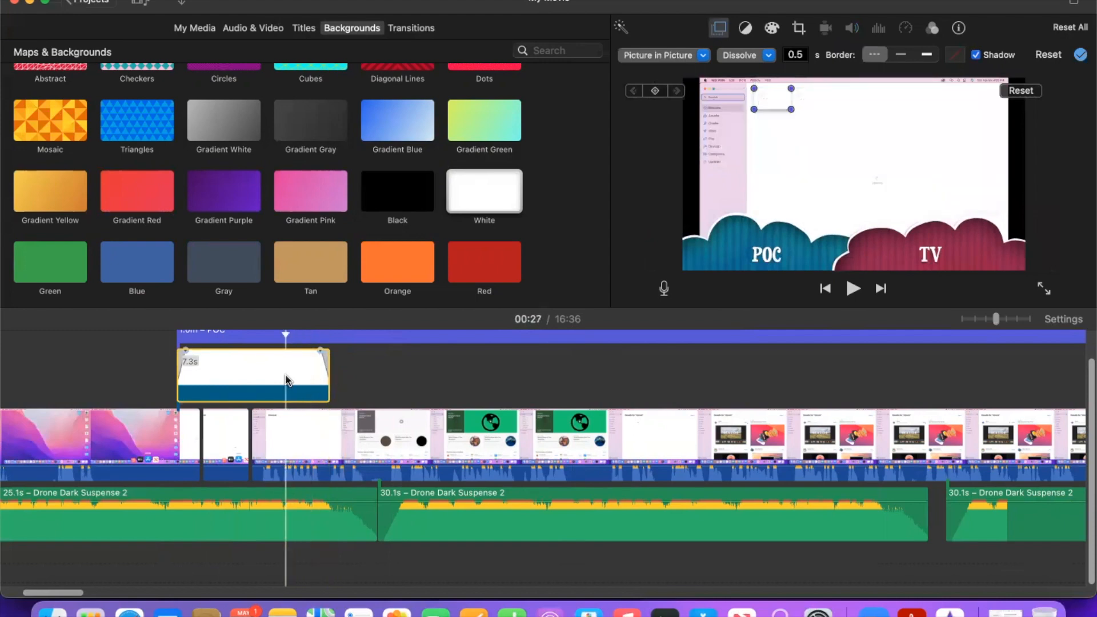
pyautogui.click(295, 377)
pyautogui.click(278, 379)
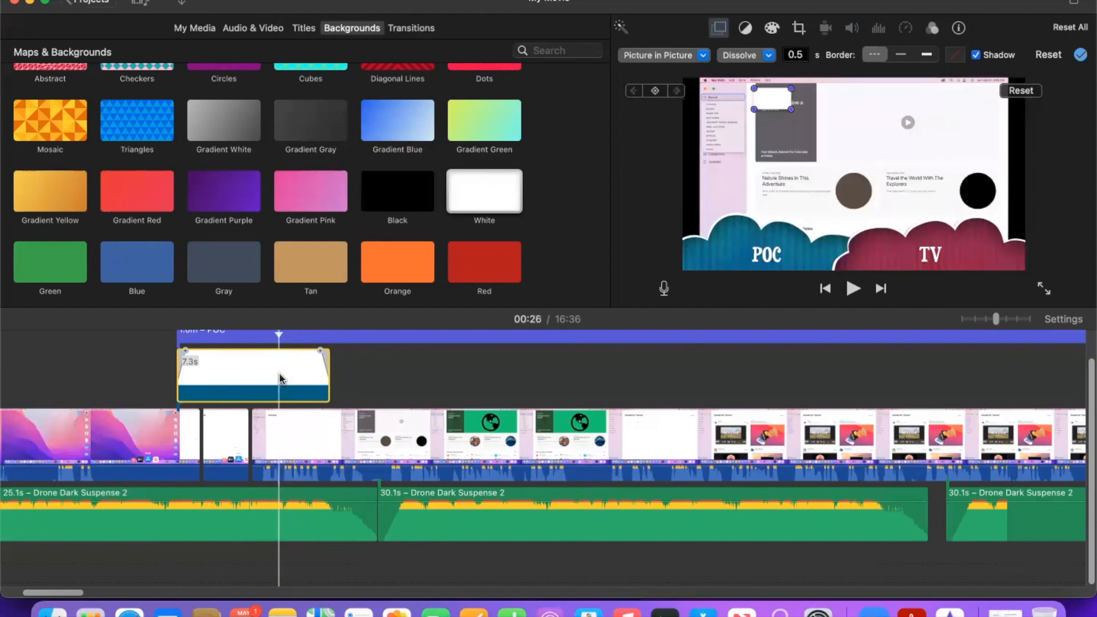
pyautogui.click(331, 379)
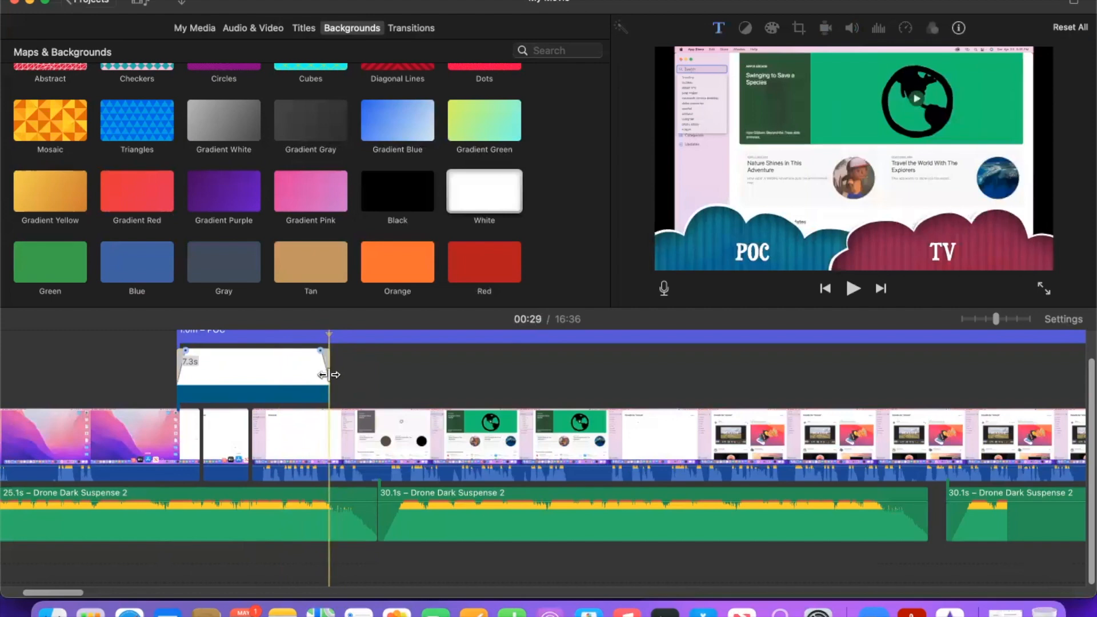
pyautogui.moveTo(327, 375); pyautogui.dragTo(291, 374)
pyautogui.click(273, 375)
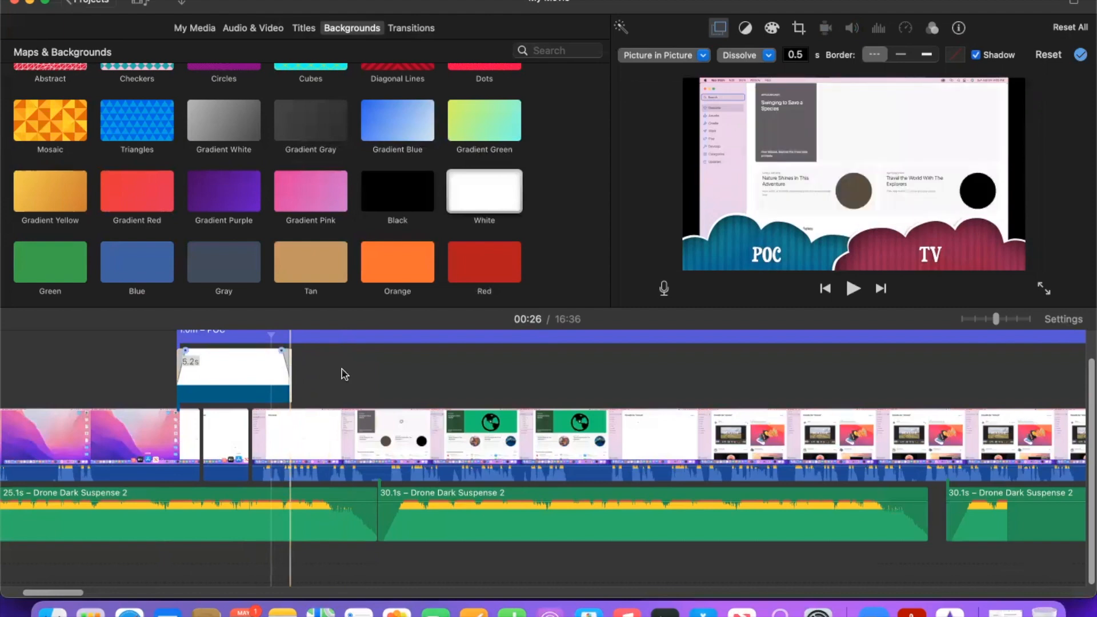
pyautogui.click(219, 393)
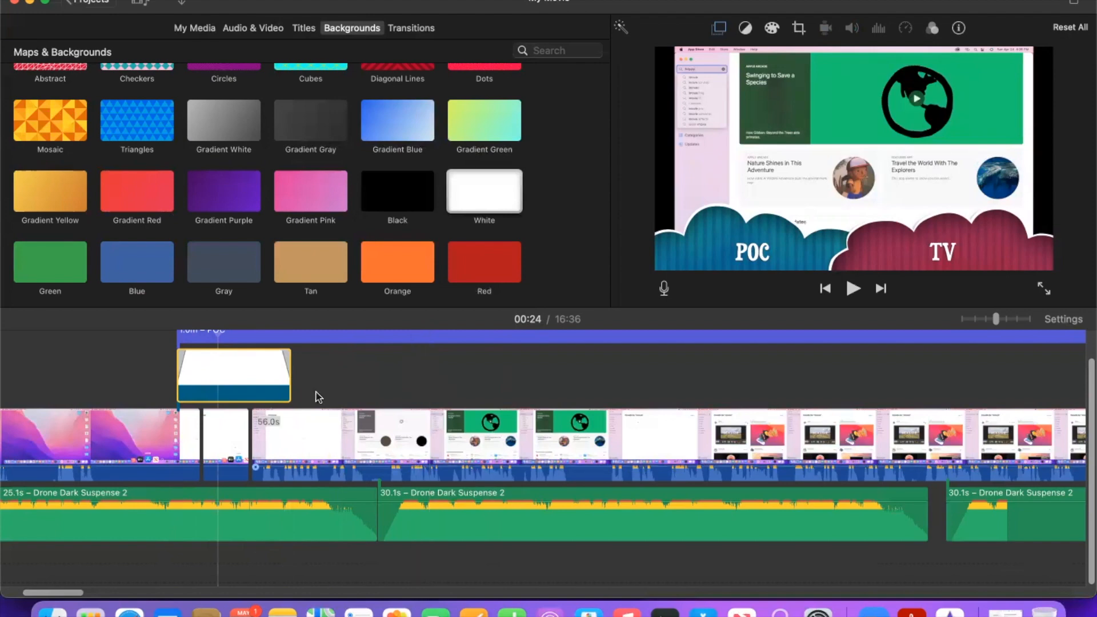
# - Select all clips in the timeline to view their shared volume setting, and clear the selection without changing it
pyautogui.scroll(2, 403, 392)
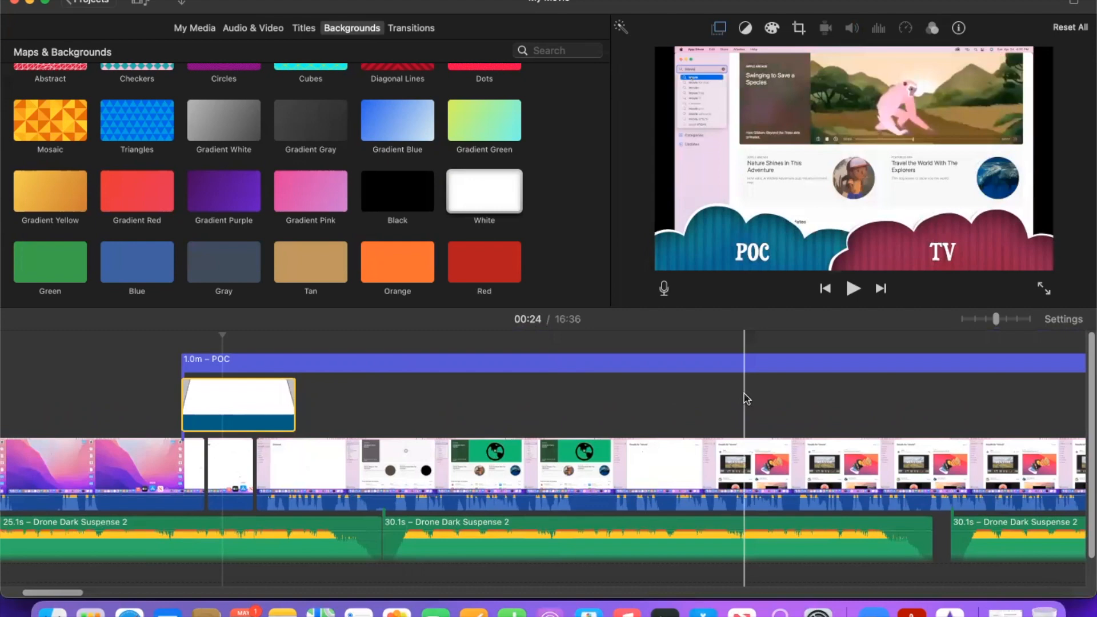
pyautogui.press('super+a')
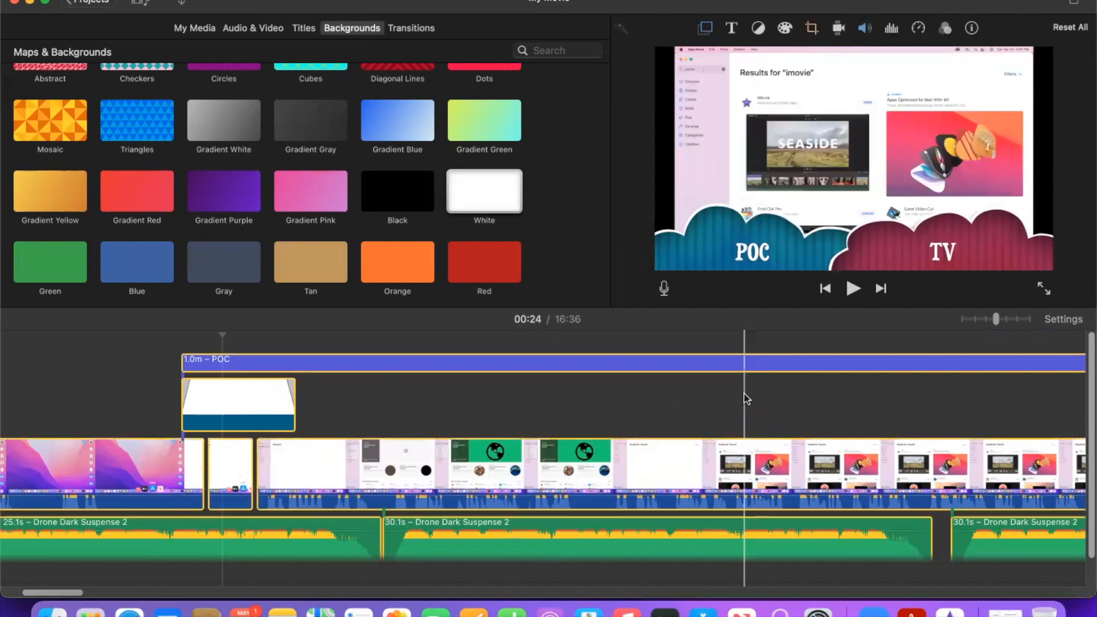
pyautogui.click(864, 28)
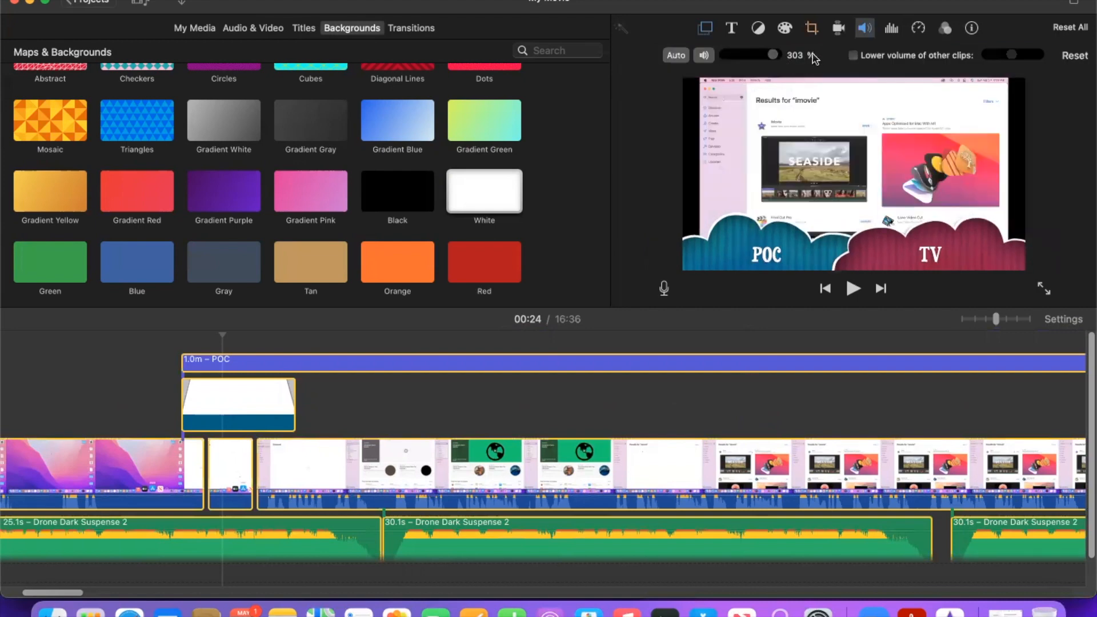
pyautogui.click(799, 418)
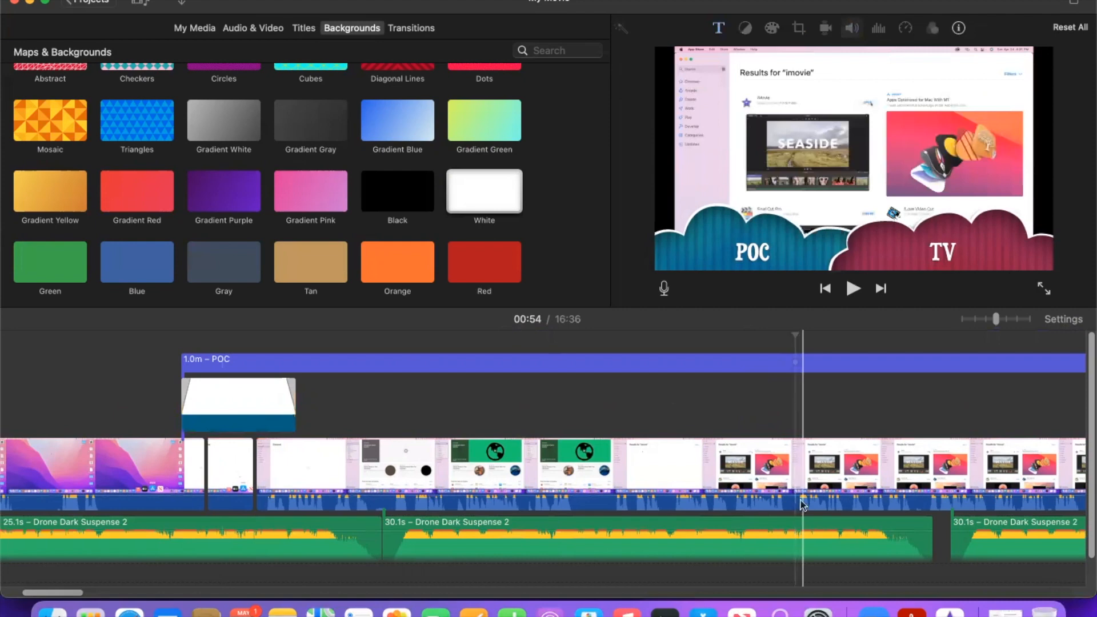
# - Look through the rest of the timeline up to the SUBSCRIBE clip at the end of the movie
pyautogui.hscroll(5, 808, 409)
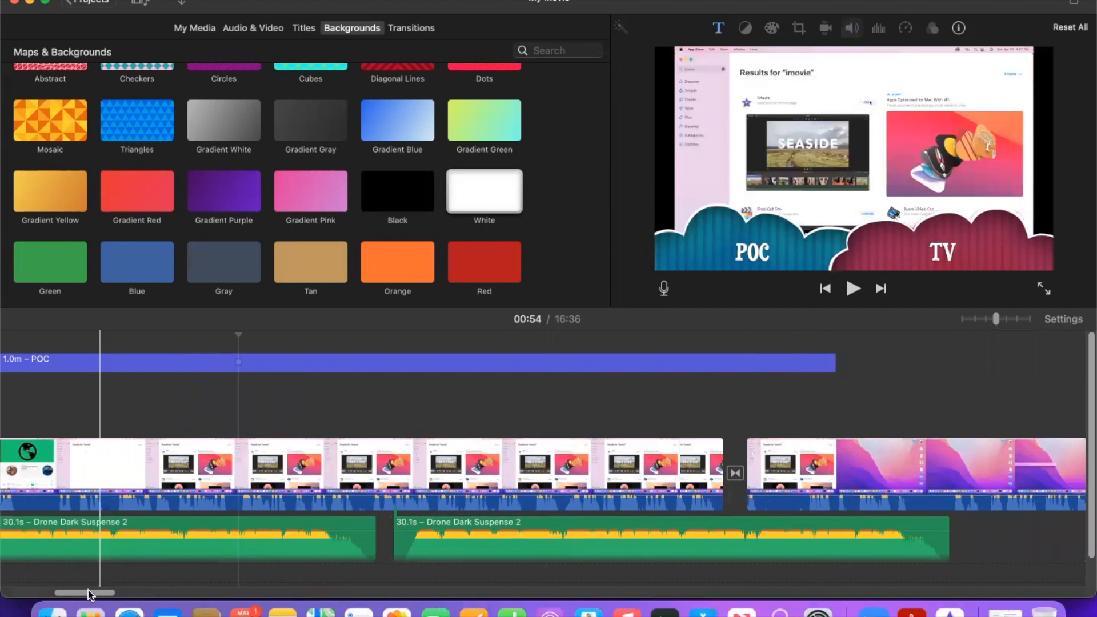
pyautogui.click(482, 593)
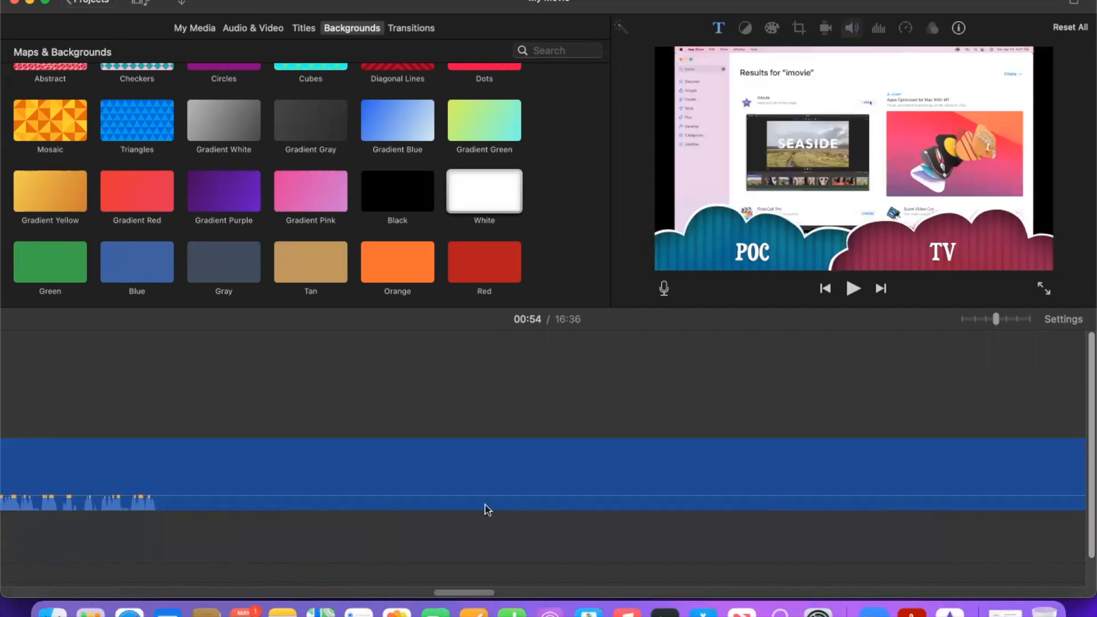
pyautogui.click(983, 594)
pyautogui.click(1025, 593)
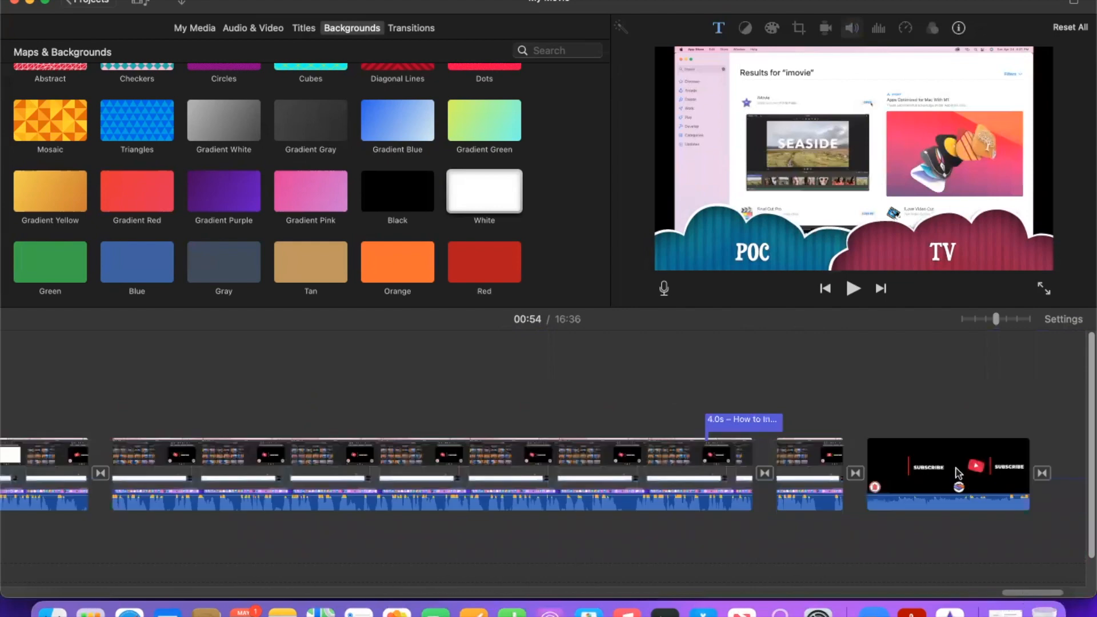
pyautogui.hscroll(1, 958, 468)
pyautogui.click(927, 464)
pyautogui.click(941, 461)
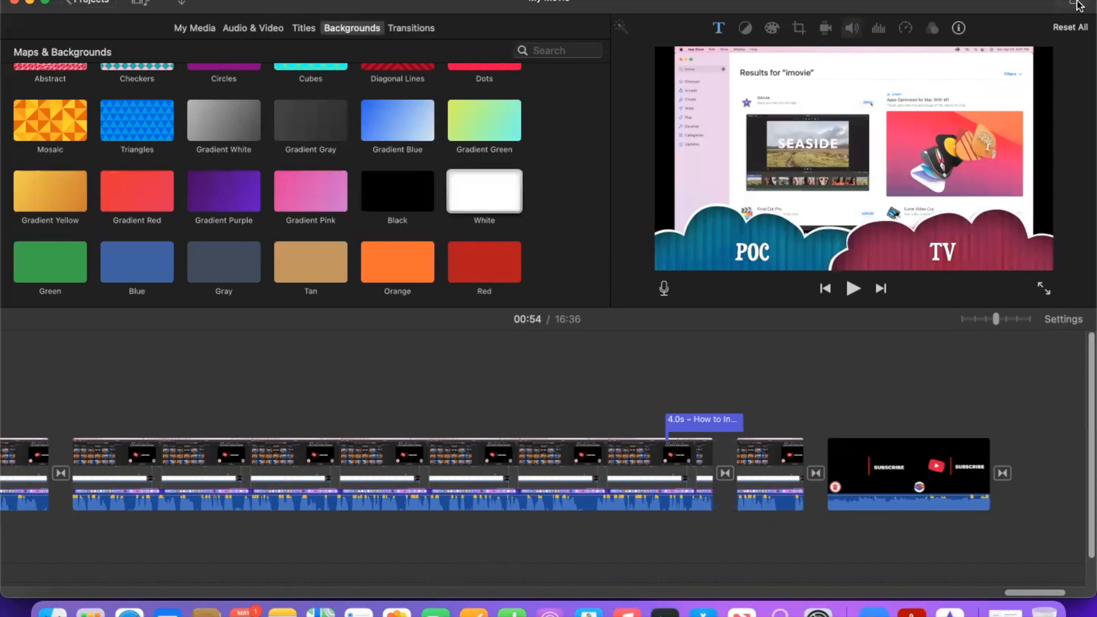
# - Start exporting the movie as a file and set its description to "Demo Video"
pyautogui.click(1077, 4)
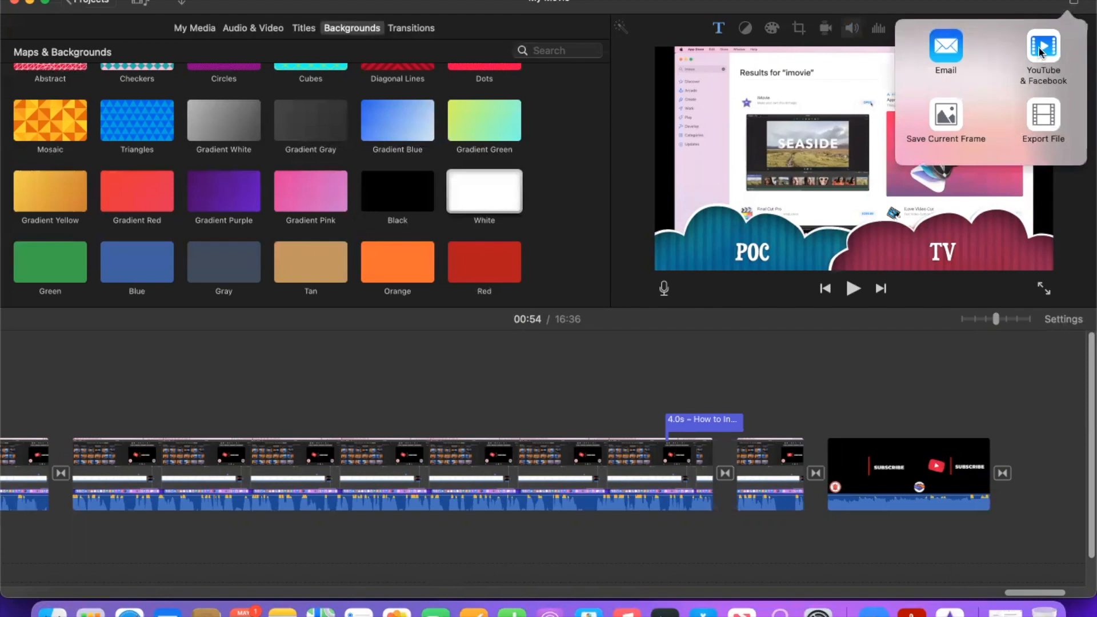
pyautogui.click(1049, 121)
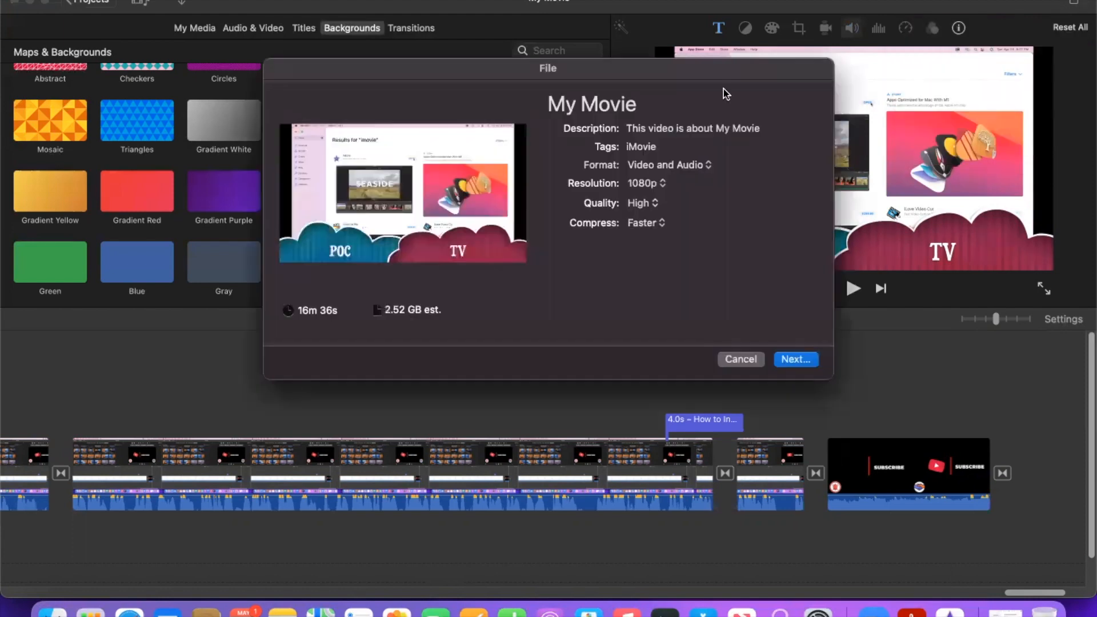
pyautogui.click(729, 128)
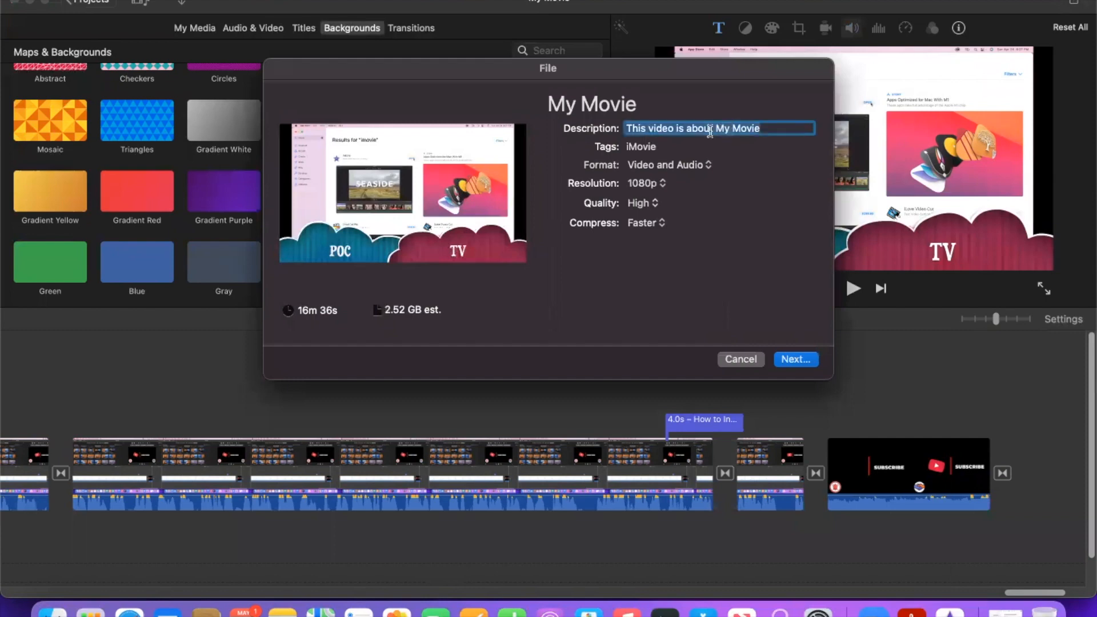
pyautogui.write('Demo Video')
pyautogui.press('Tab')
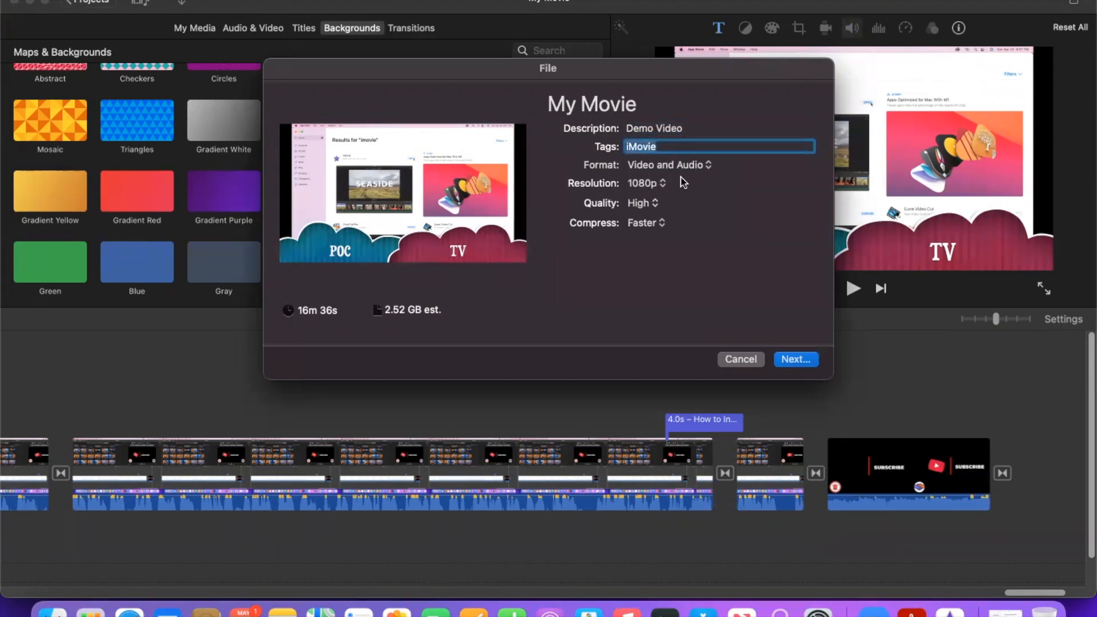
# - Review the resolution and quality choices for the export, keeping 1080p resolution and High quality
pyautogui.click(650, 184)
pyautogui.click(648, 190)
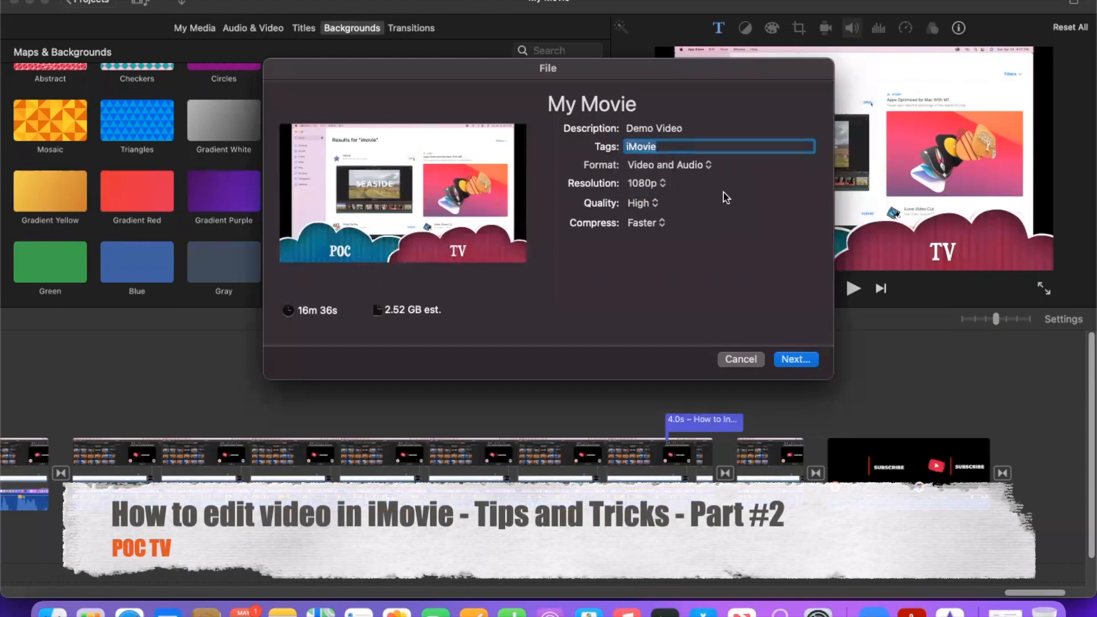
pyautogui.click(655, 204)
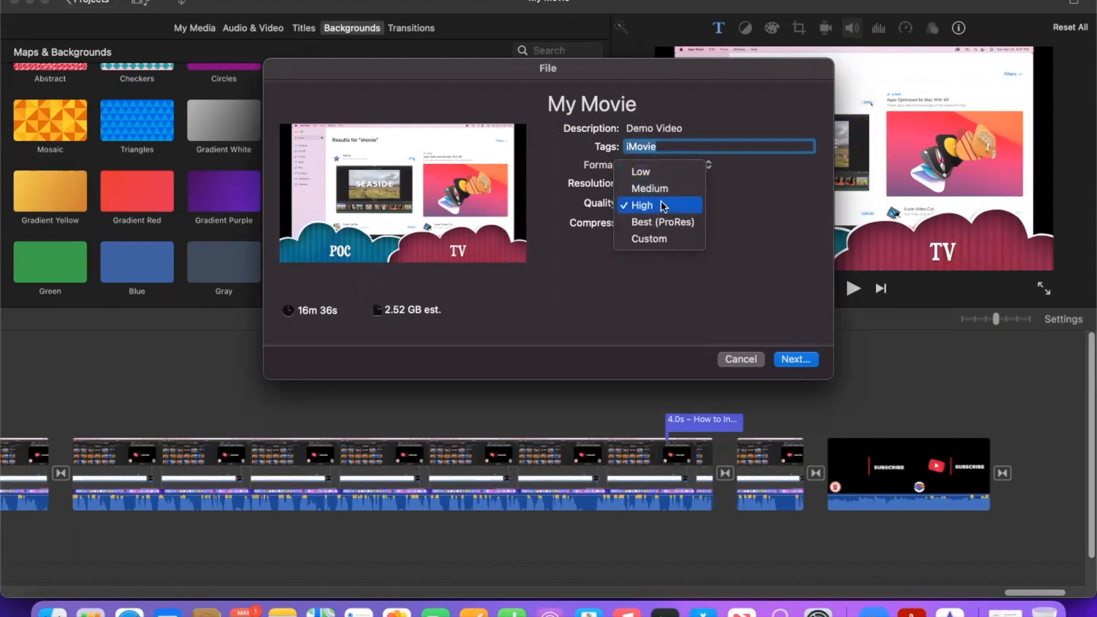
pyautogui.click(663, 207)
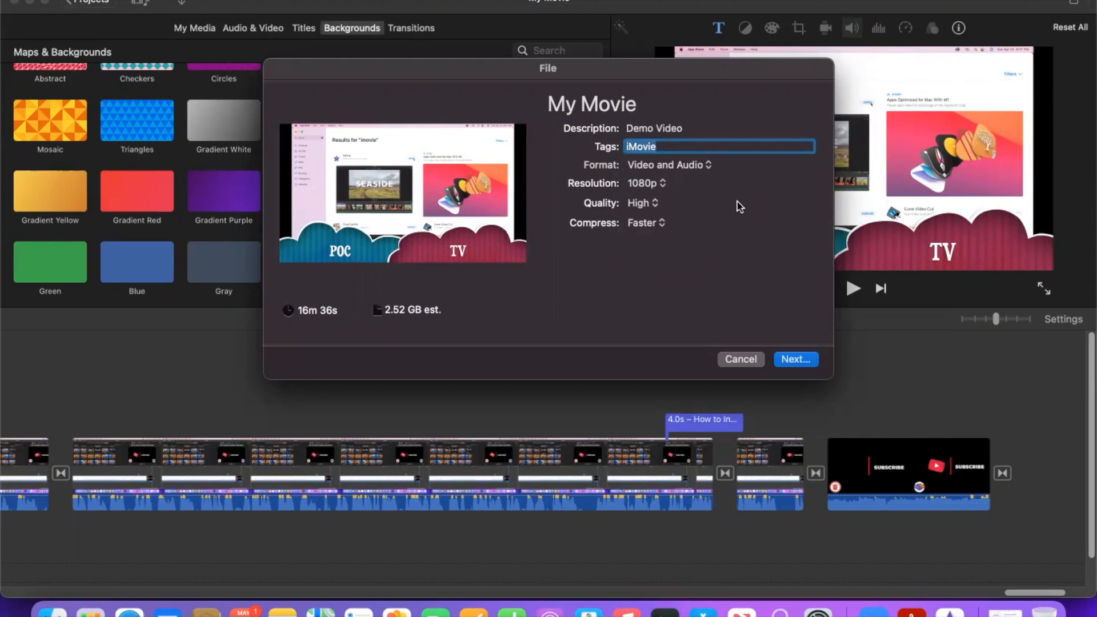
pyautogui.click(648, 208)
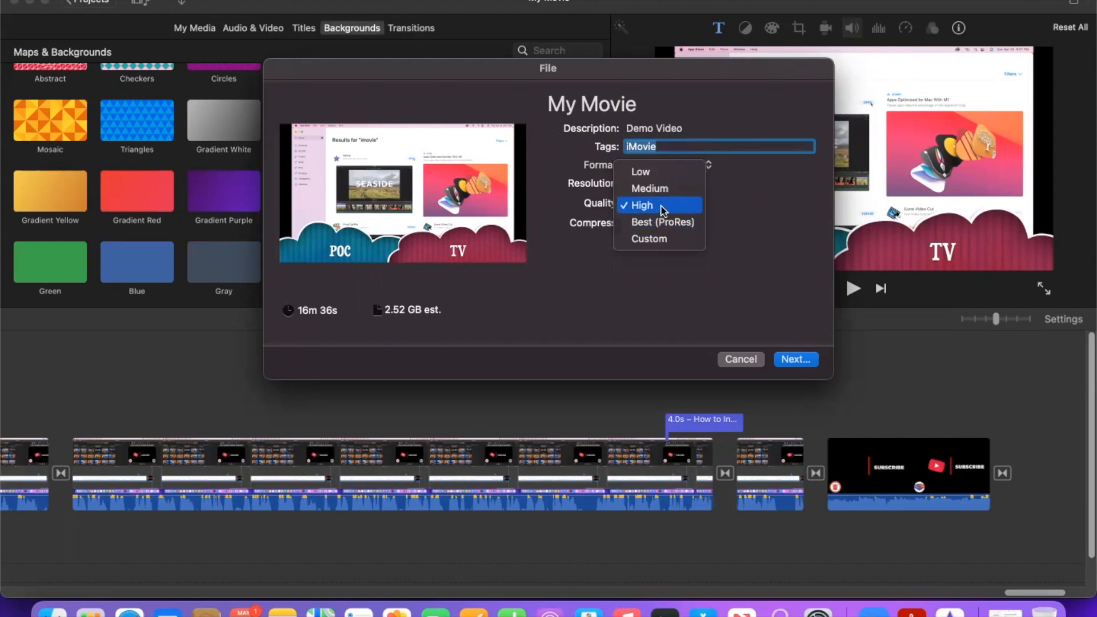
pyautogui.click(662, 207)
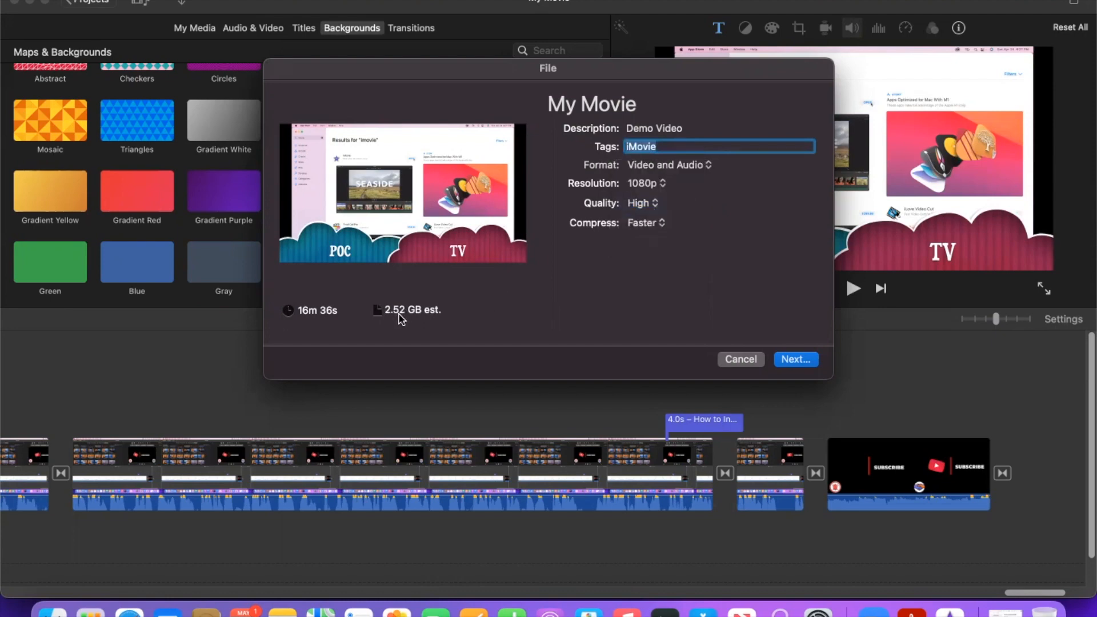
# - Try the Low export quality to compare the estimated file size, and set the quality back to High
pyautogui.click(653, 204)
pyautogui.click(649, 189)
pyautogui.click(650, 204)
pyautogui.click(647, 205)
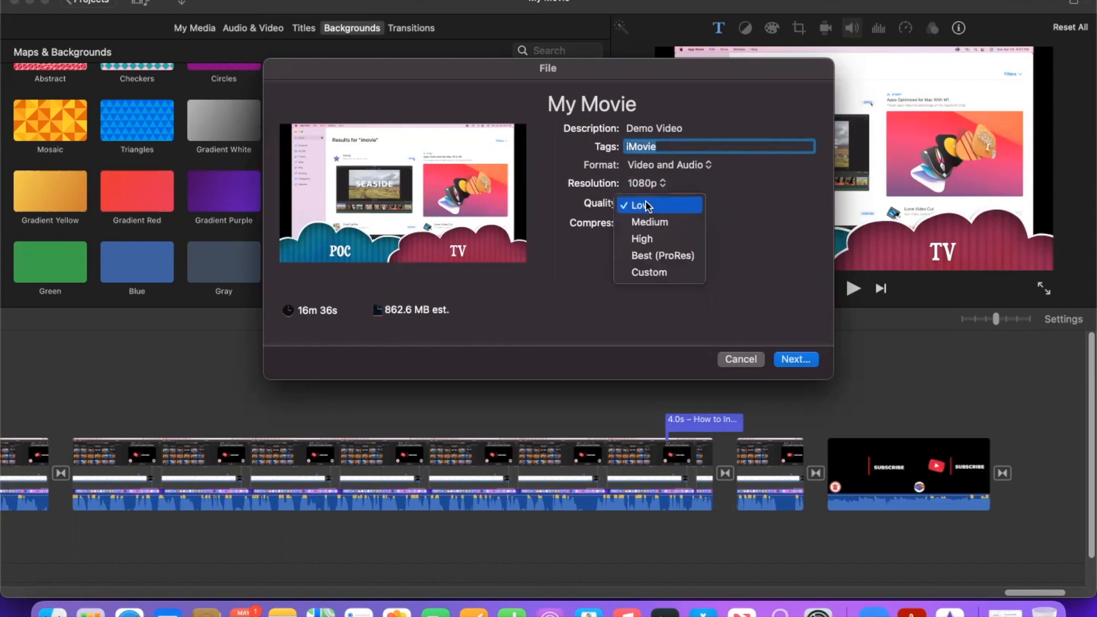
pyautogui.click(661, 241)
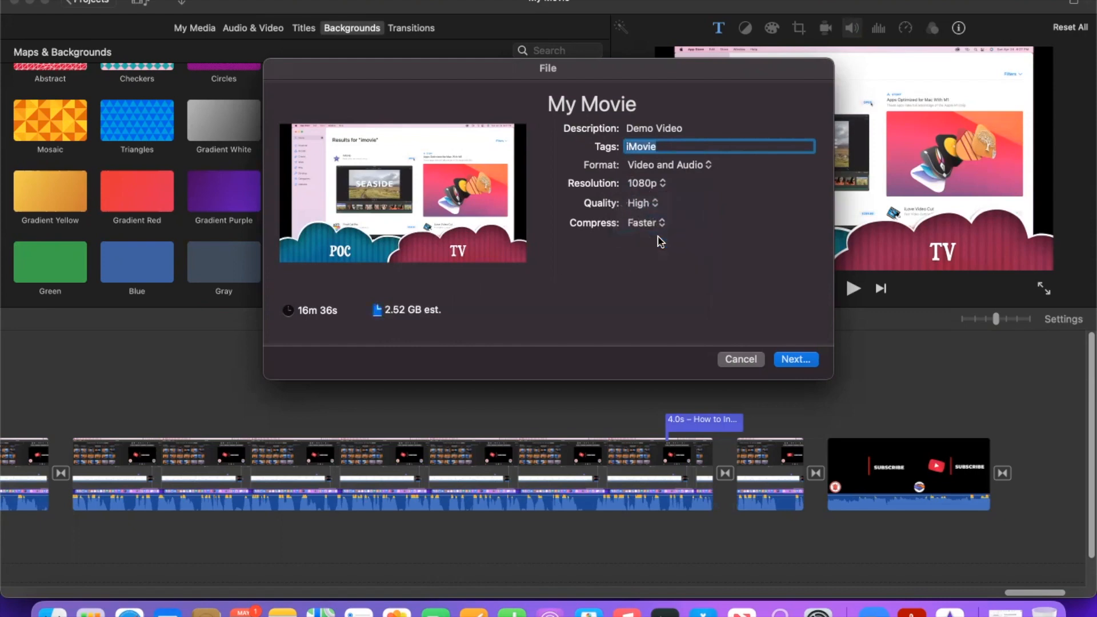
# - Try the Best (ProRes) export quality to compare the estimated file size, and set the quality back to High
pyautogui.click(643, 204)
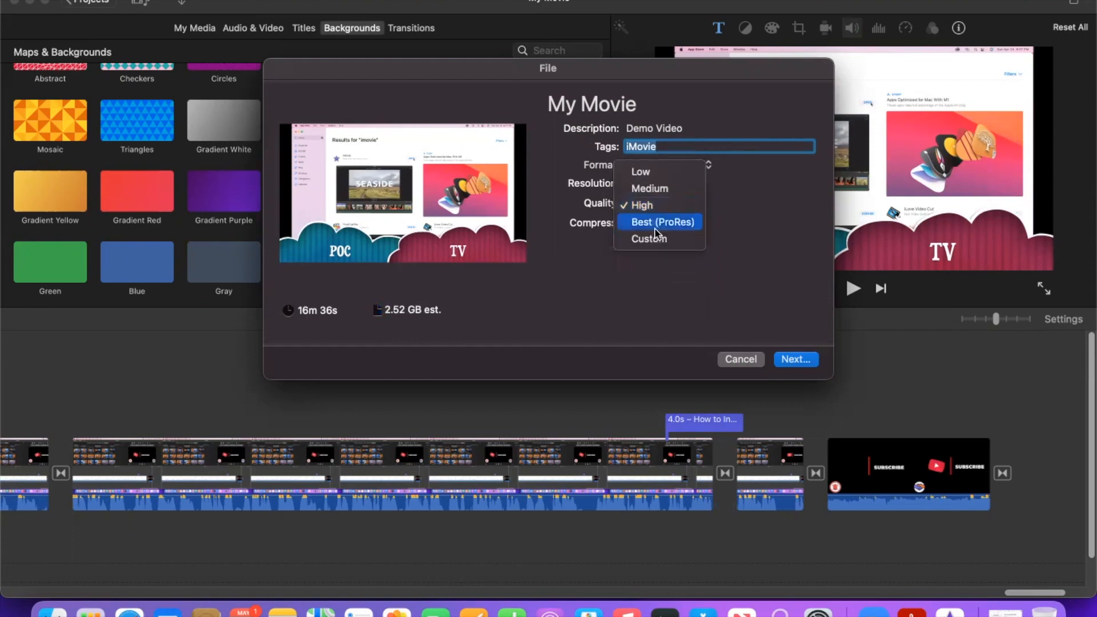
pyautogui.click(692, 222)
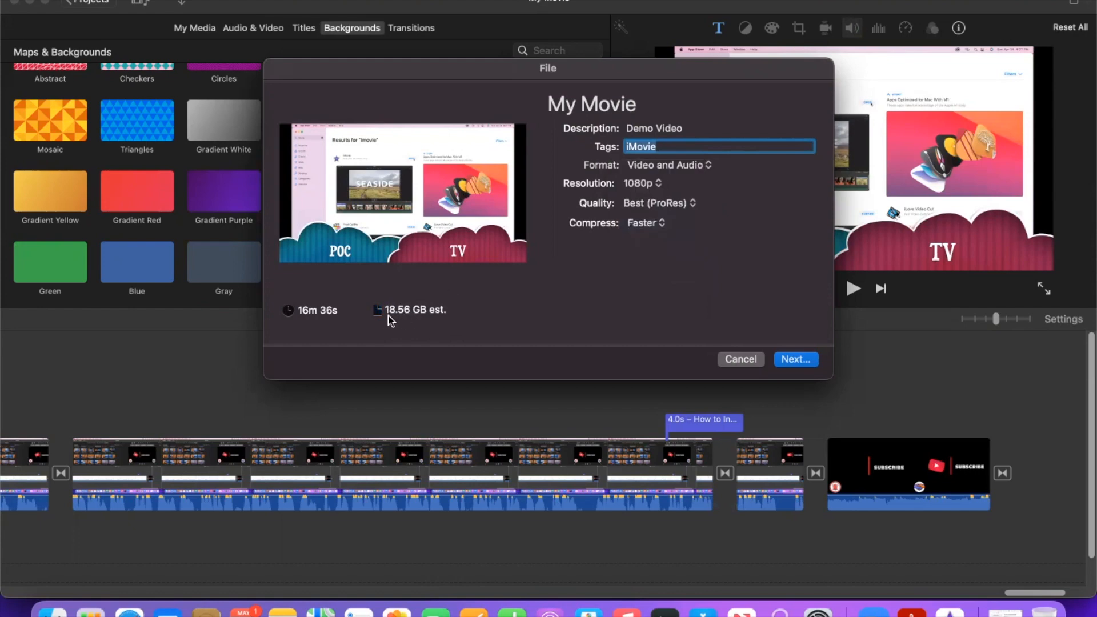
pyautogui.click(685, 203)
pyautogui.click(669, 191)
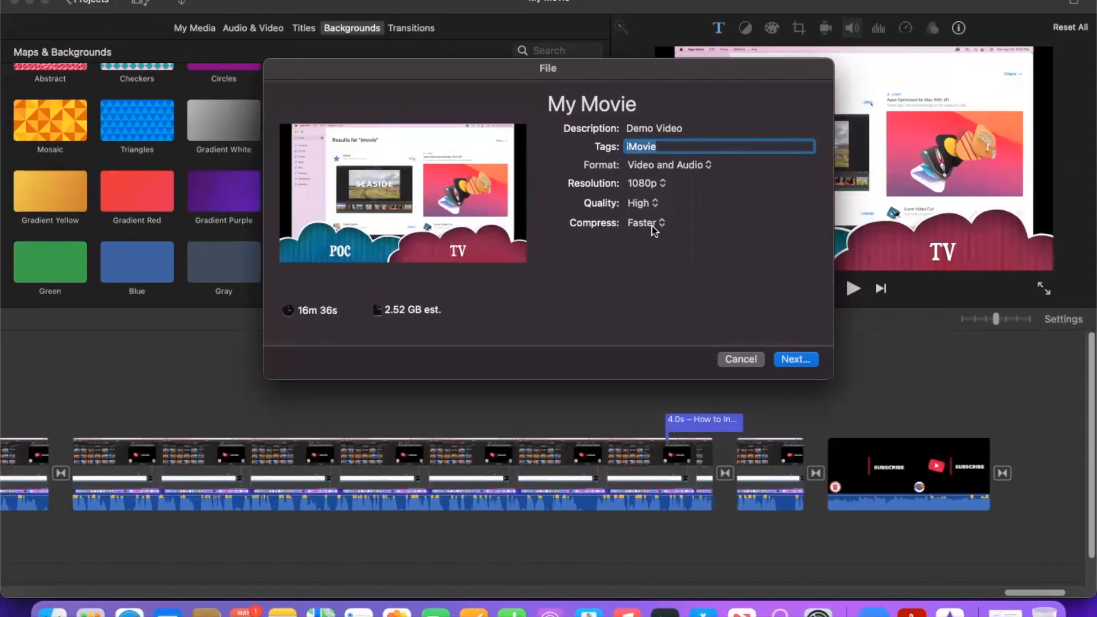
# - Review the compression choices for the export, keeping Faster
pyautogui.click(654, 228)
pyautogui.click(677, 230)
pyautogui.click(656, 228)
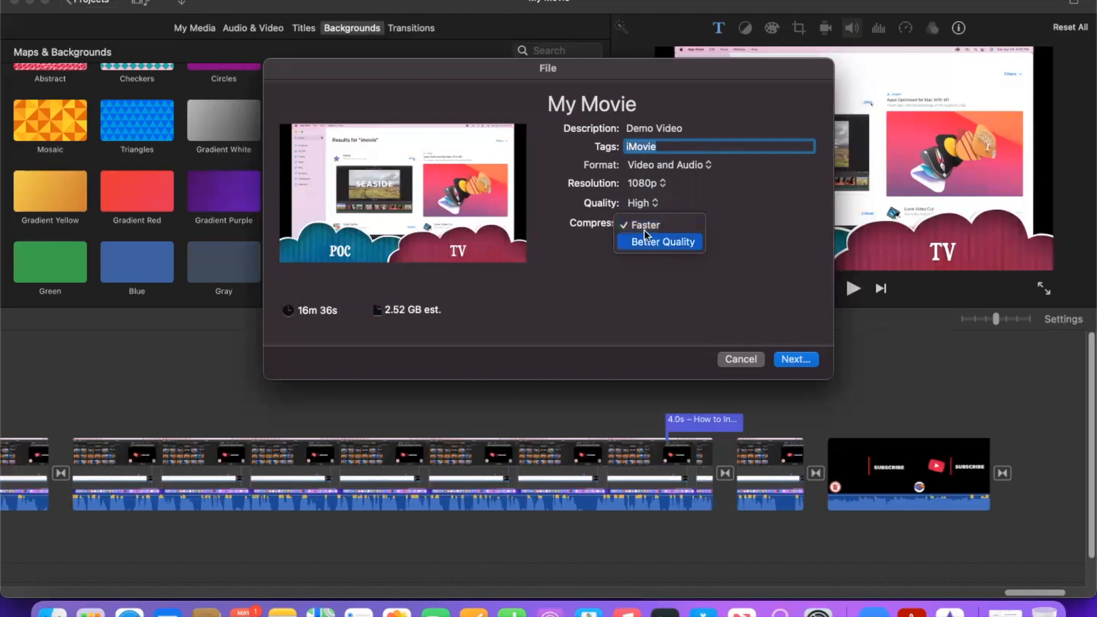
pyautogui.click(760, 226)
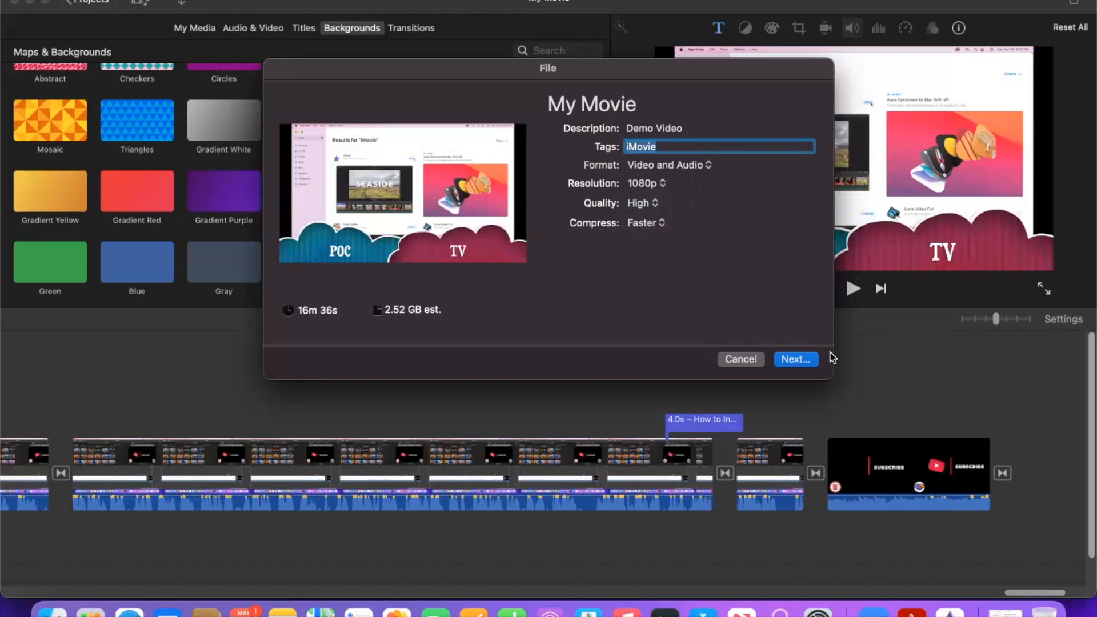
# - Save the exported movie as "Demo Video" in the LocalsFriendVideo folder and check the export progress
pyautogui.click(799, 360)
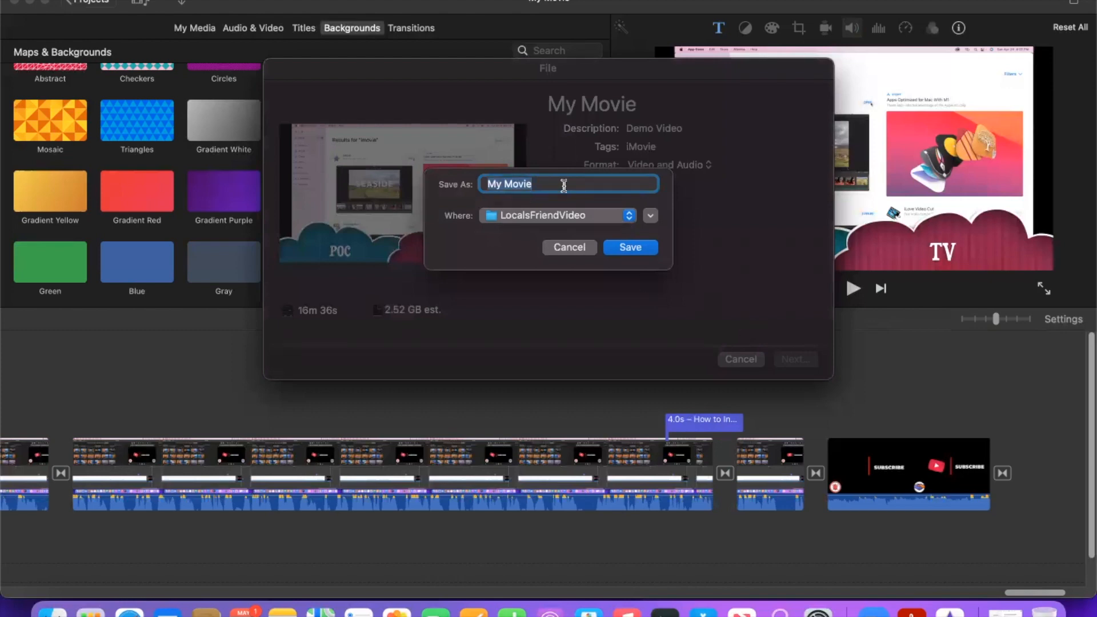
pyautogui.write('Demo Vid')
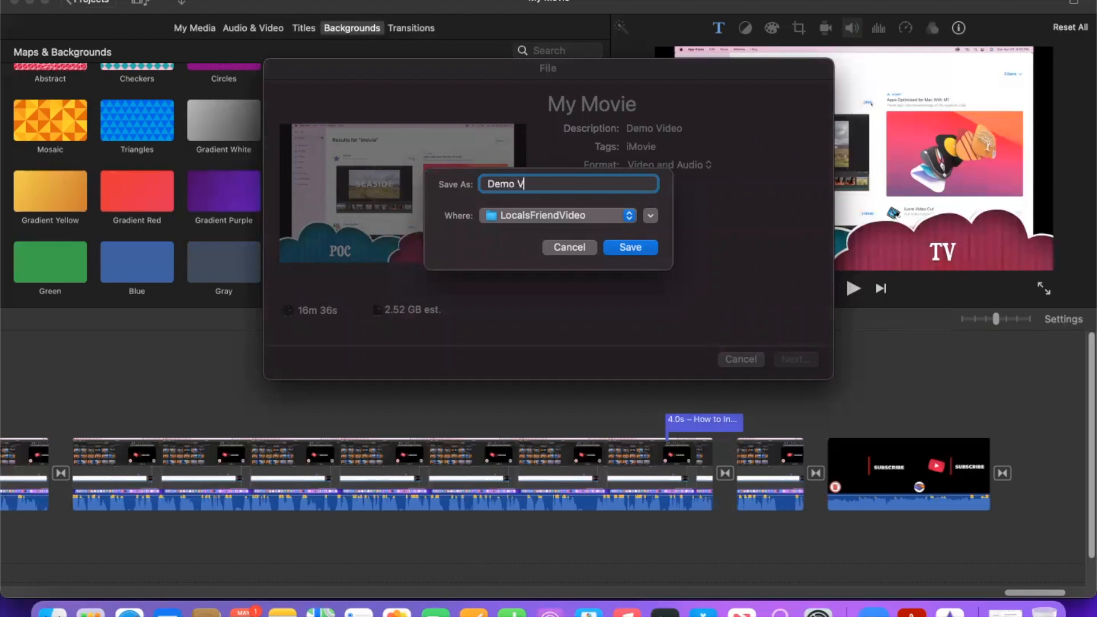
pyautogui.write('eo')
pyautogui.click(630, 247)
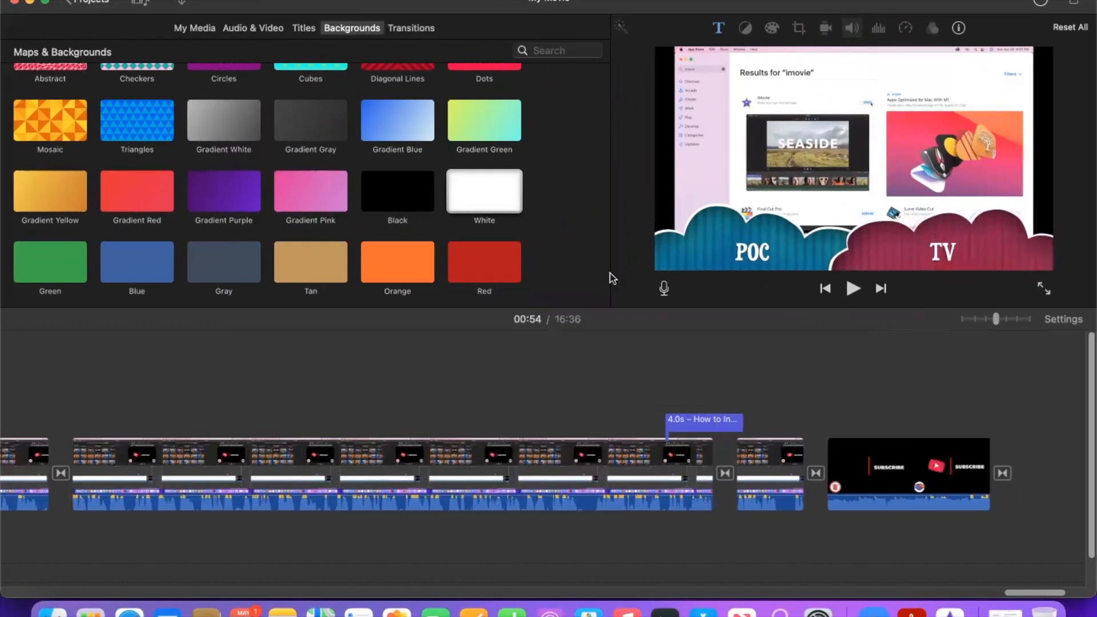
pyautogui.click(1041, 6)
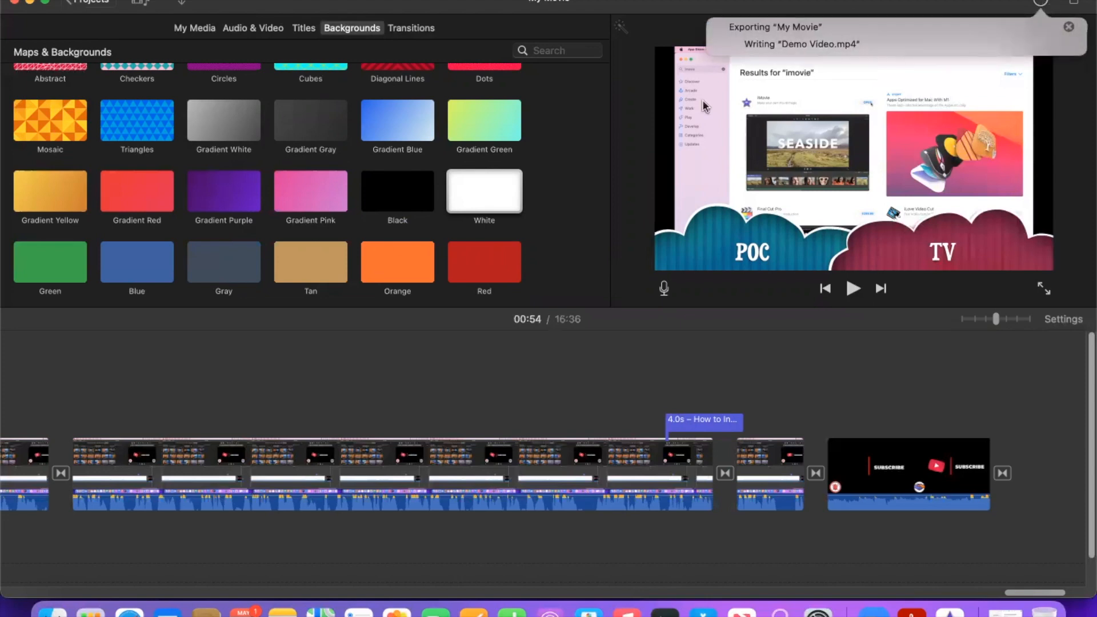